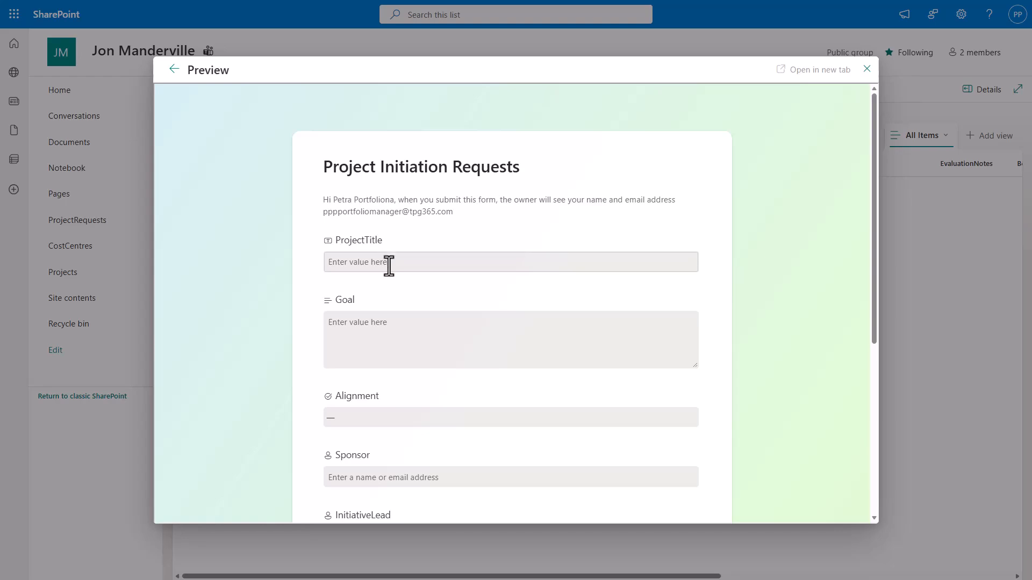
- Enter the project title "Important Project Number 1" and the goal "To drive the revenue skyward by implementing something magic" in the request form
left_click(389, 265)
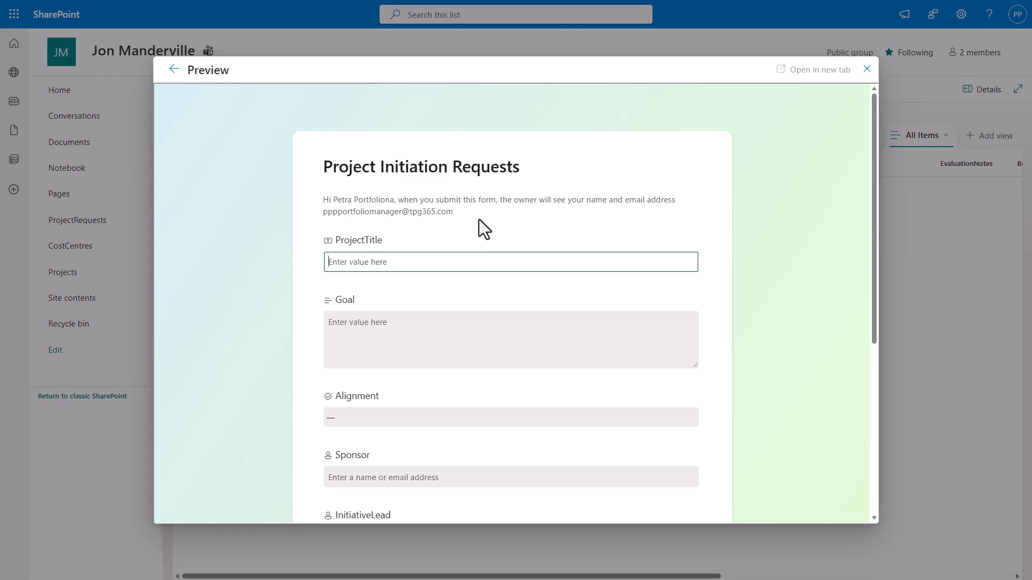
type("Important Project Number 1")
left_click(367, 324)
type("To drive the revenue skyward by implementing something magic")
- Set the request's alignment to Strategic and assign the portfolio manager as its sponsor
left_click(383, 417)
left_click(353, 337)
scroll(396, 371, "down", 2)
left_click(397, 370)
left_click(399, 408)
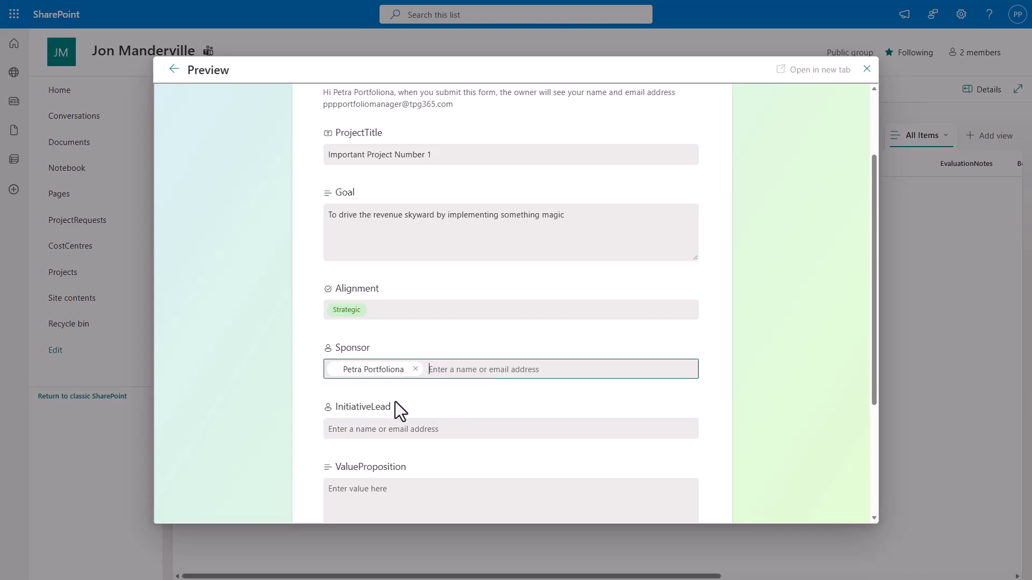
- Assign the portfolio manager as the request's initiative lead, searching for the person with "pet"
left_click(395, 429)
type("pet")
left_click(380, 461)
- Enter the value proposition "We will be spending £1 to deliver £100000 in revenue. Great isn't it!"
scroll(380, 460, "down", 2)
left_click(377, 387)
type("We will be spending £1 to deliver £100000 in revenue. Great isnt it!")
key("Left")
key("Left")
key("Left")
key("Left")
key("Left")
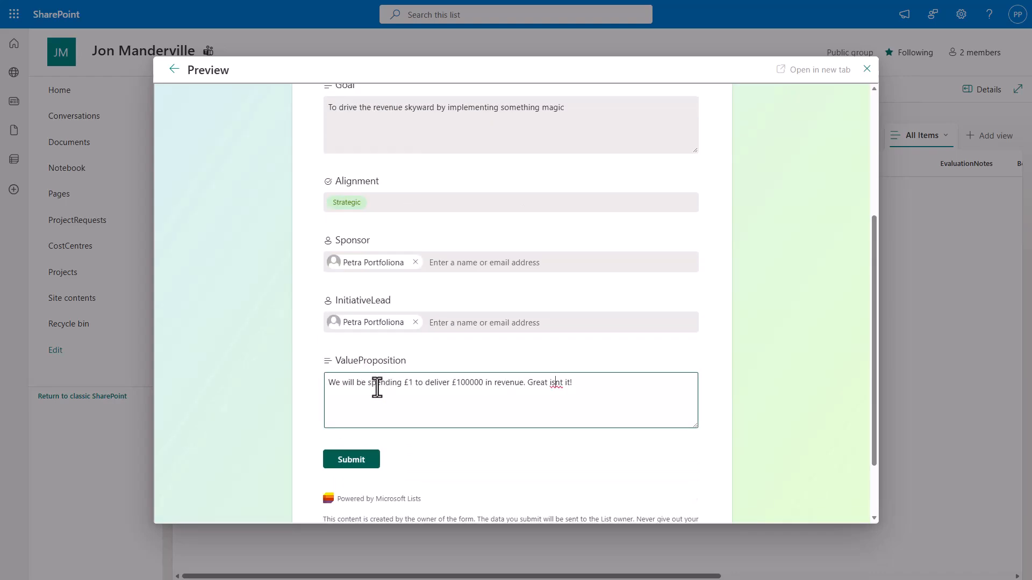
scroll(864, 262, "up", 3)
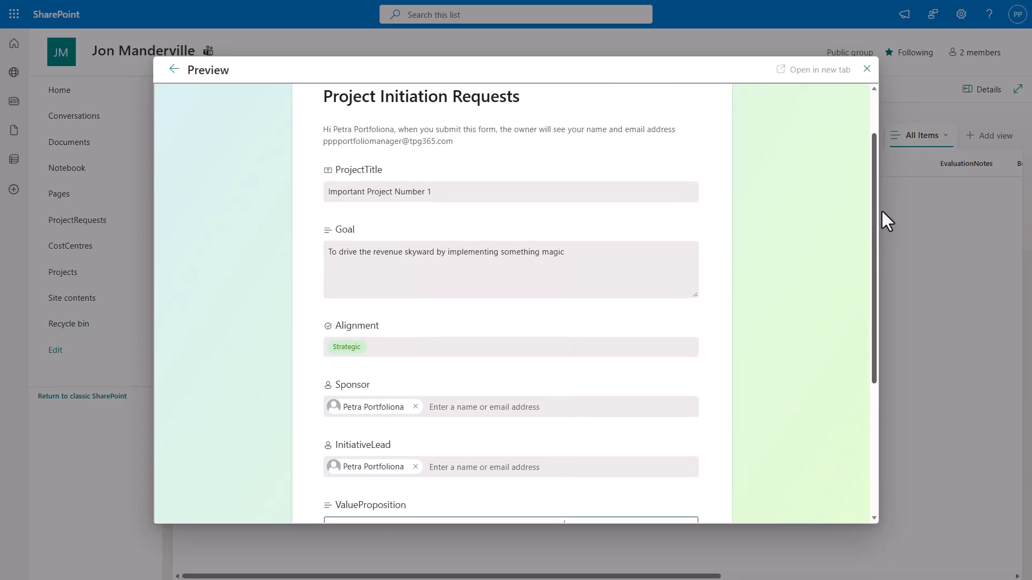
type("'t it!")
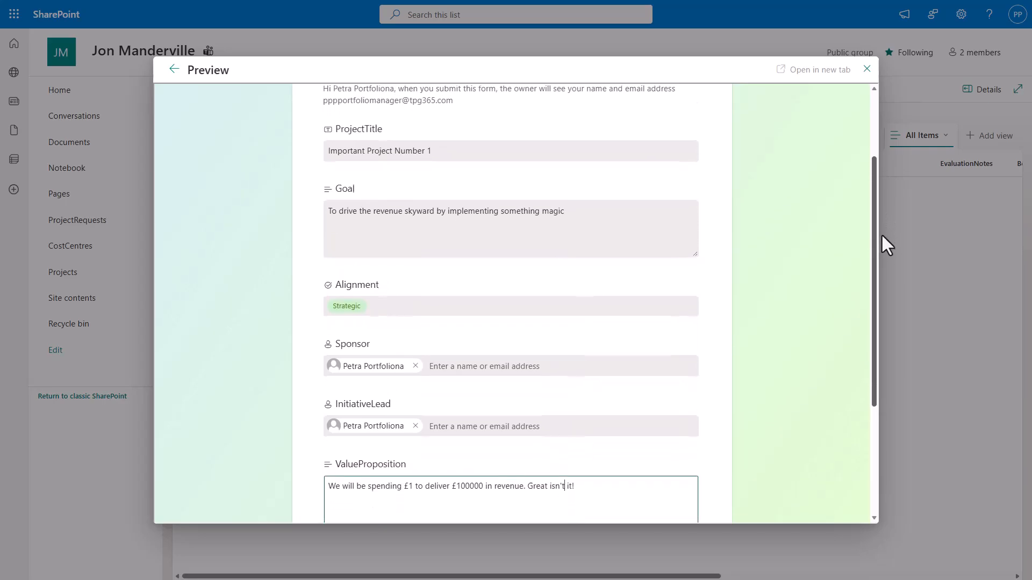
- Review and submit the completed project request, then close the form preview
scroll(881, 235, "down", 2)
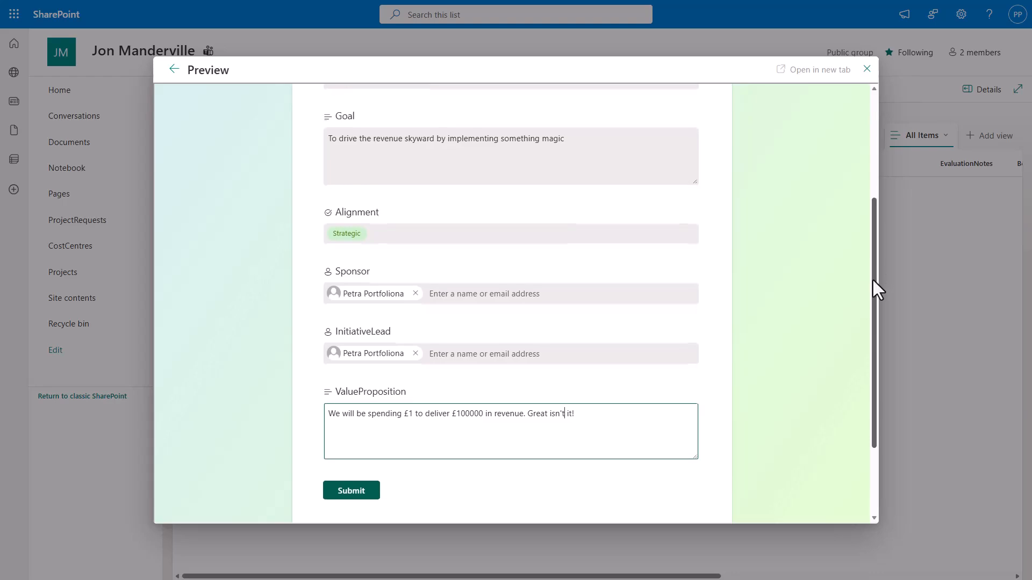
left_click_drag(873, 279, 874, 288)
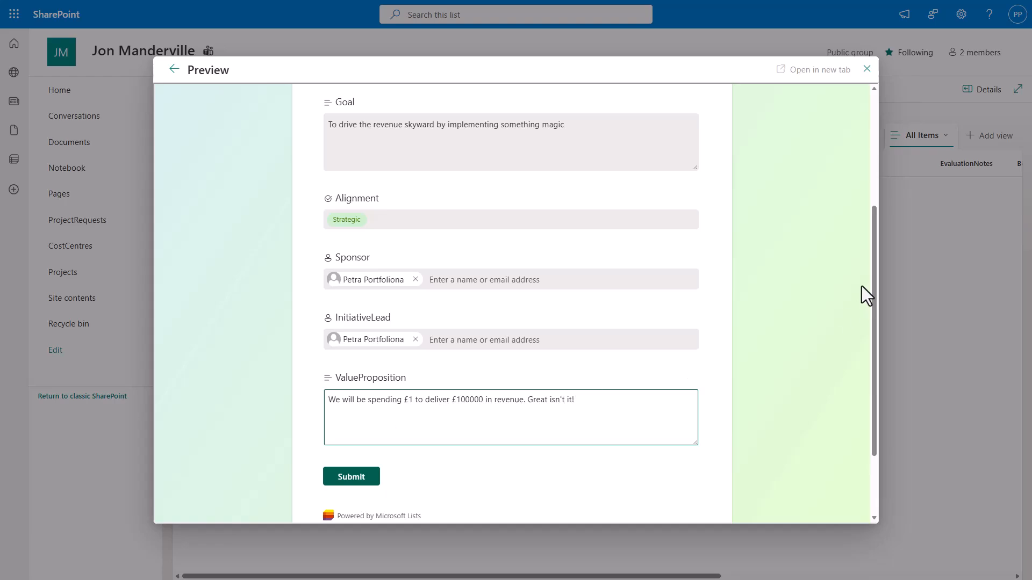
mouse_move(873, 279)
left_mouse_down()
mouse_move(880, 229)
mouse_move(874, 283)
left_mouse_up()
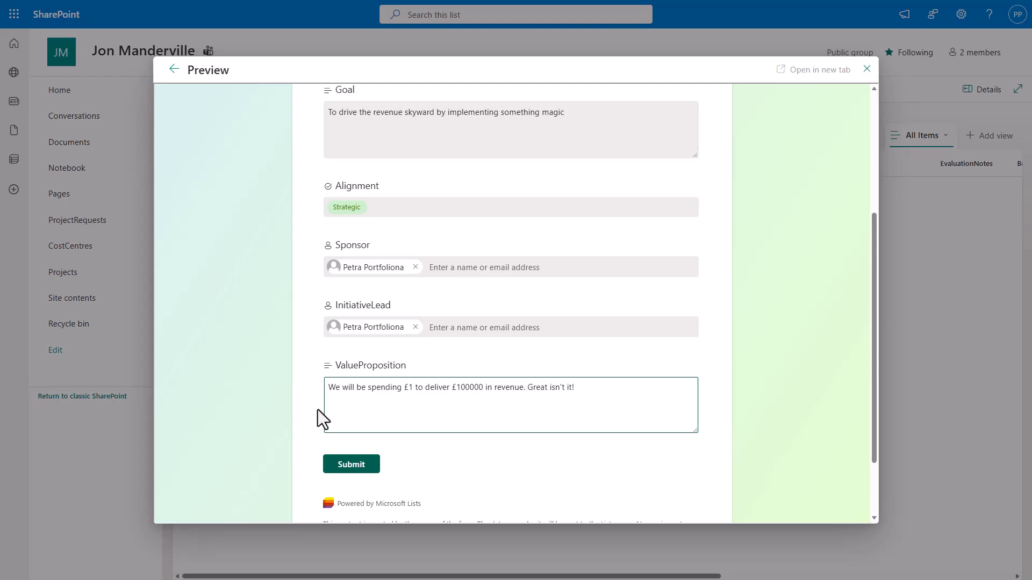
left_click(360, 471)
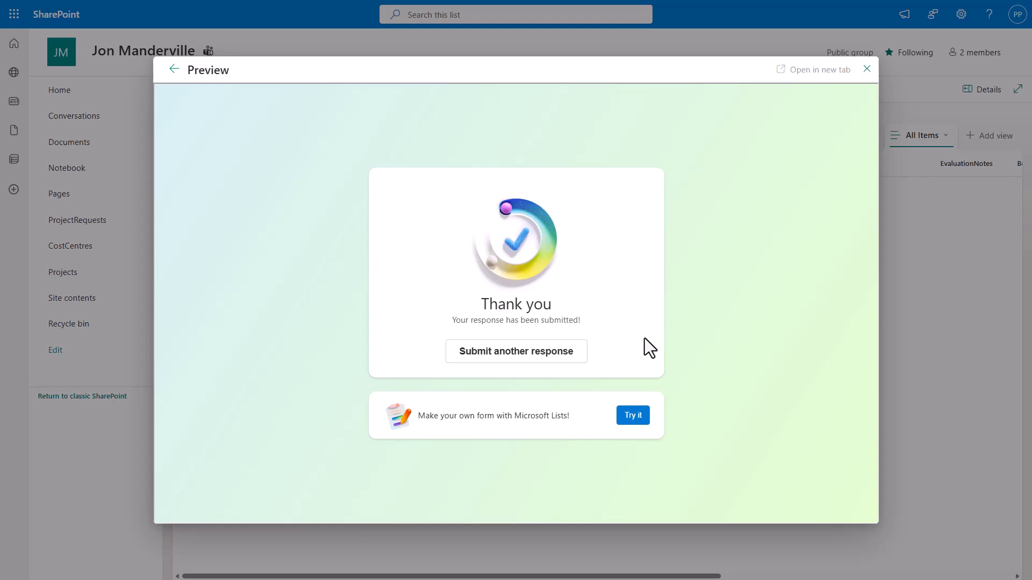
left_click(867, 69)
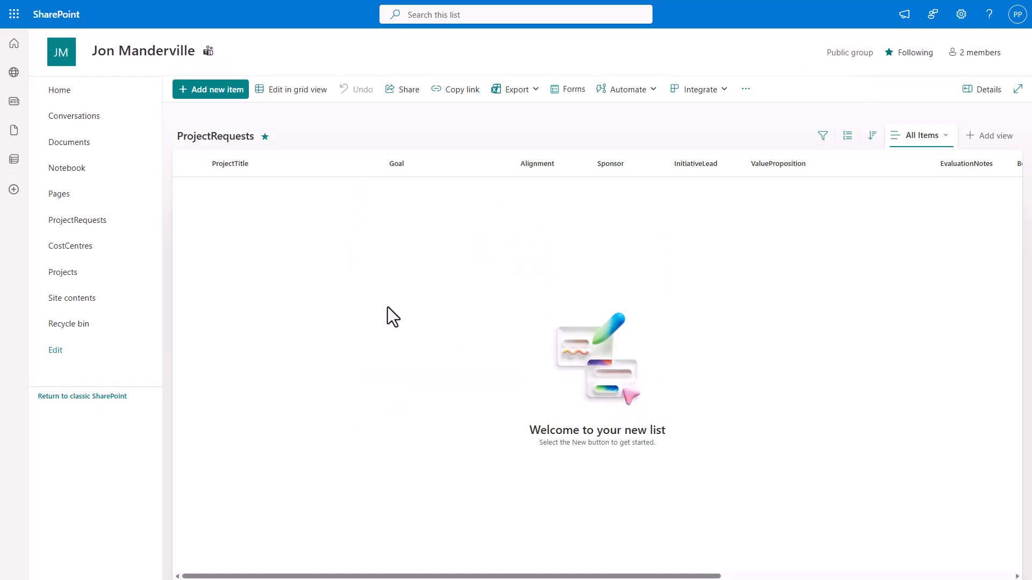
- Switch to Power Automate and create a blank automated cloud flow, skipping the initial name and trigger choice
mouse_move(233, 1)
left_click(32, 29)
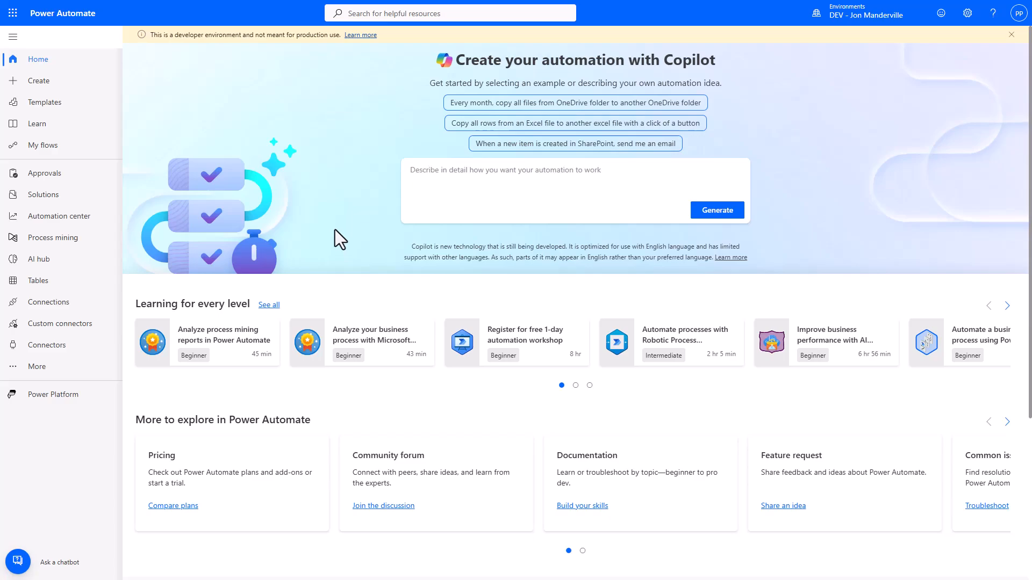
left_click(42, 83)
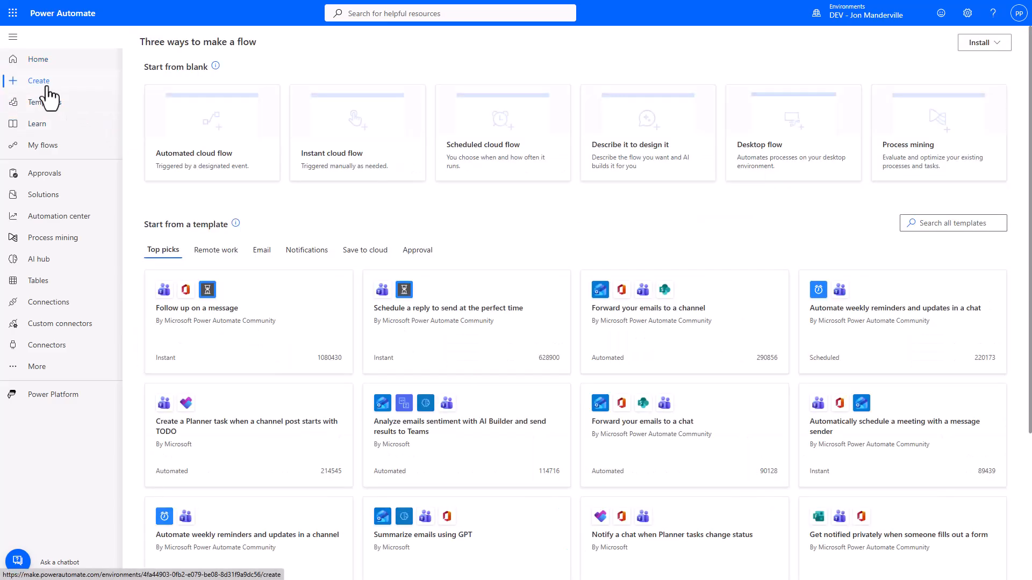
left_click(270, 170)
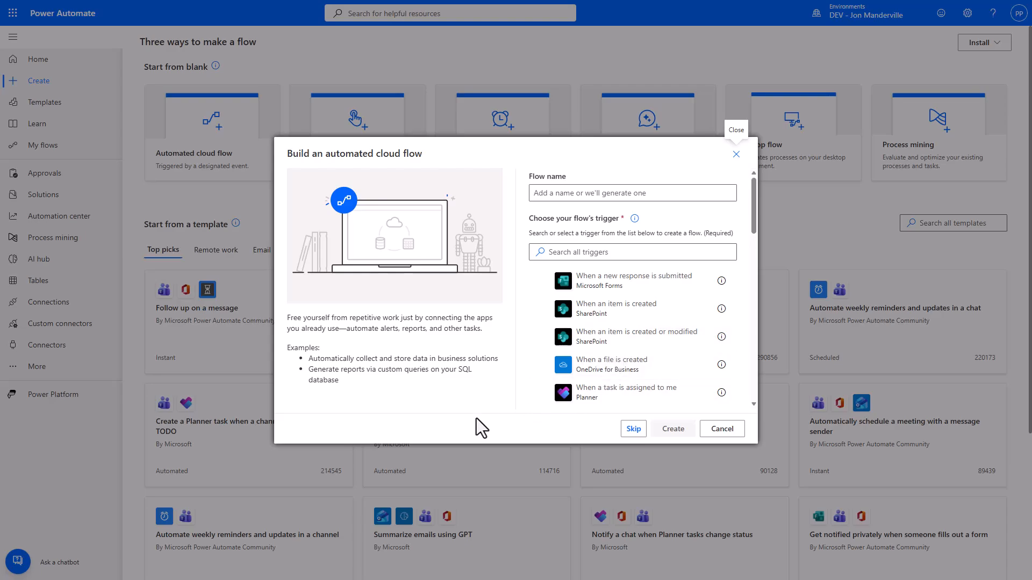
left_click(627, 429)
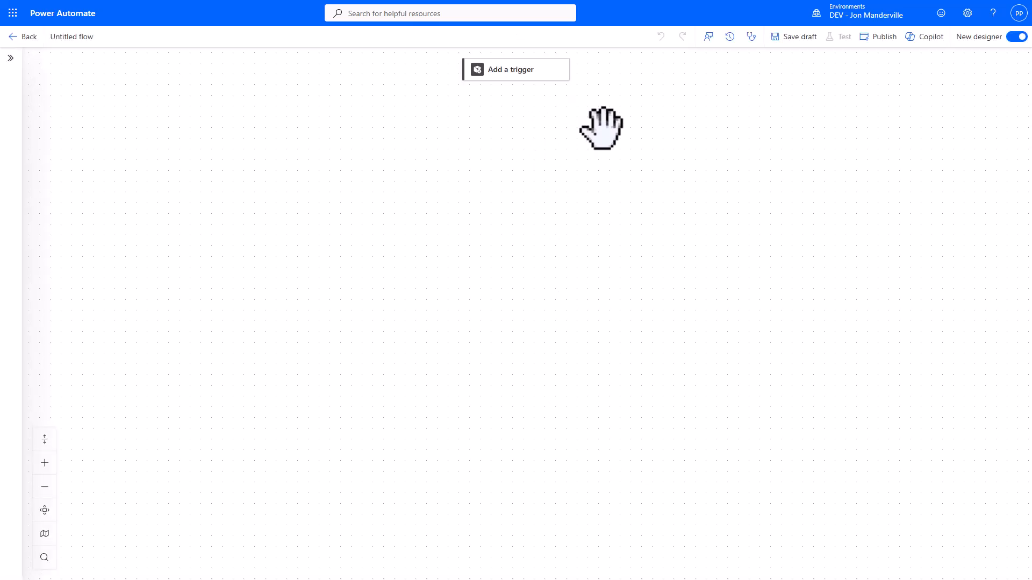
- Add the SharePoint trigger "When an item is created" to the flow
left_click(512, 75)
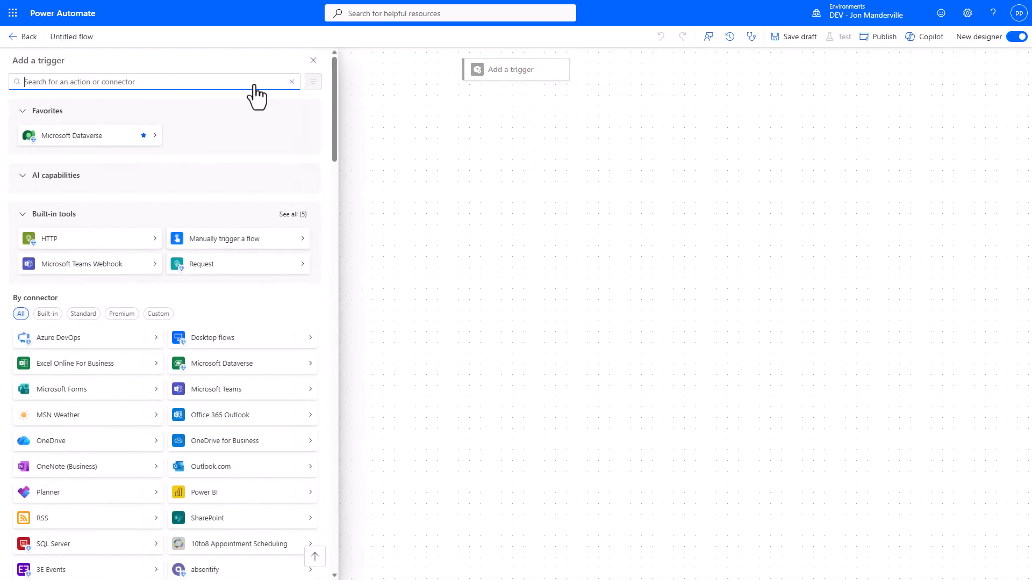
type("sharepoint")
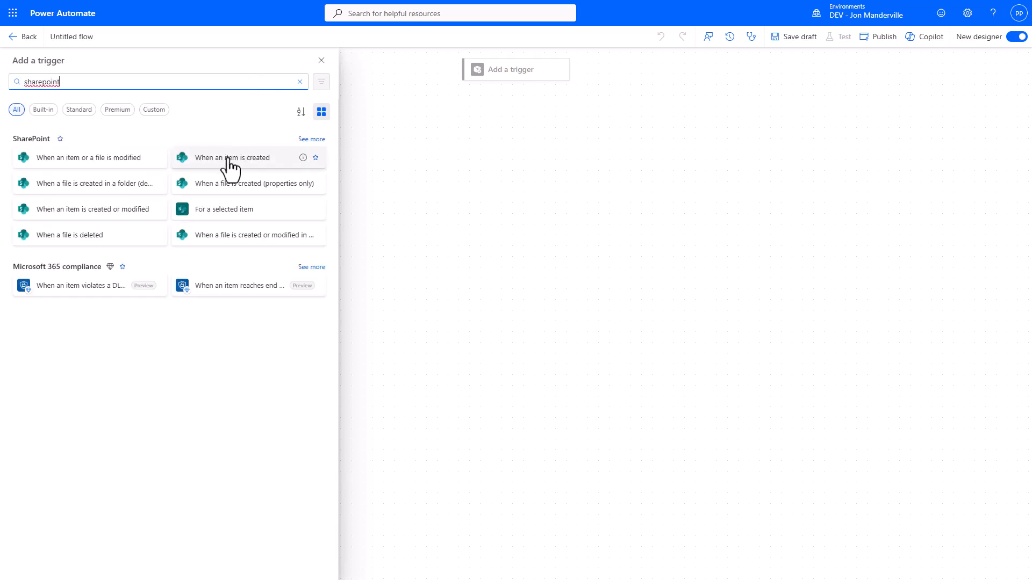
left_click(206, 160)
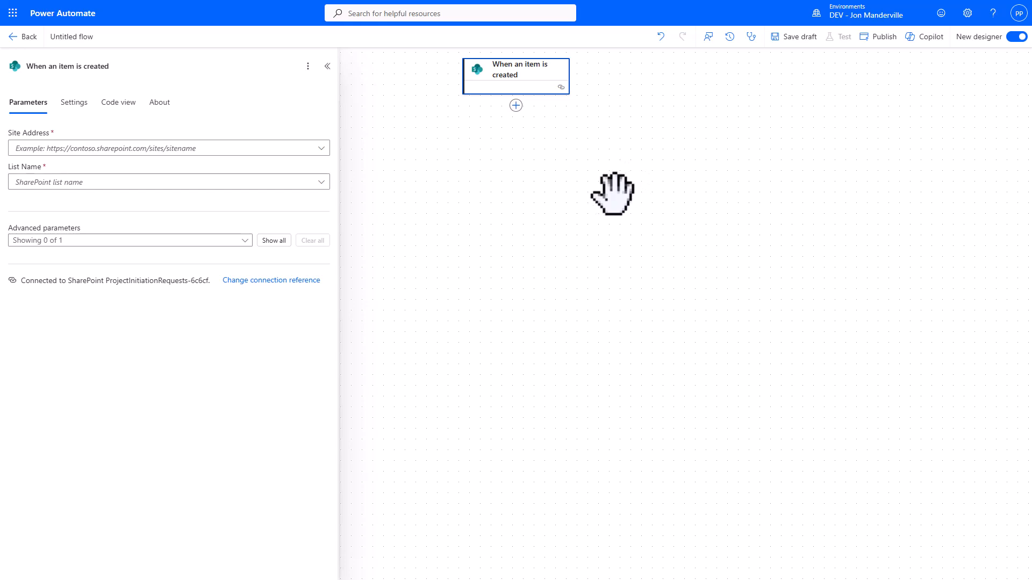
- Point the "When an item is created" trigger to the request form's SharePoint site and its ProjectRequests list
left_click(317, 148)
left_click(59, 262)
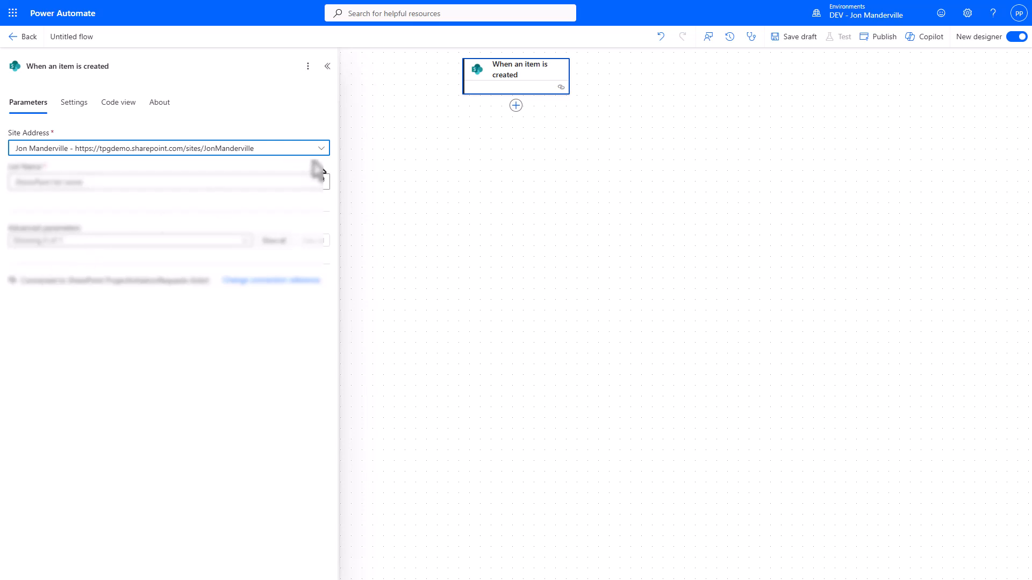
left_click(322, 183)
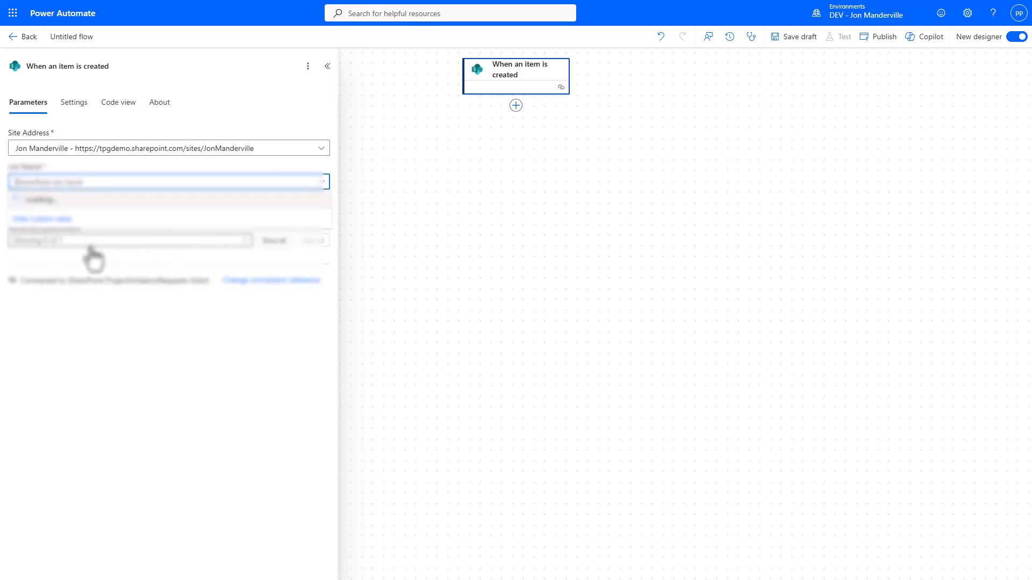
left_click(33, 240)
left_click(553, 276)
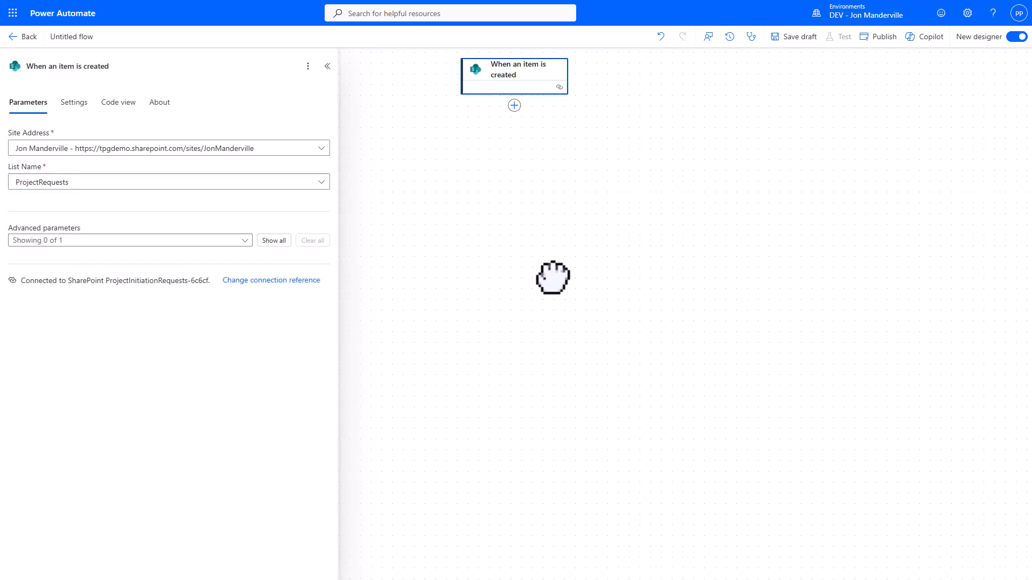
left_click(328, 67)
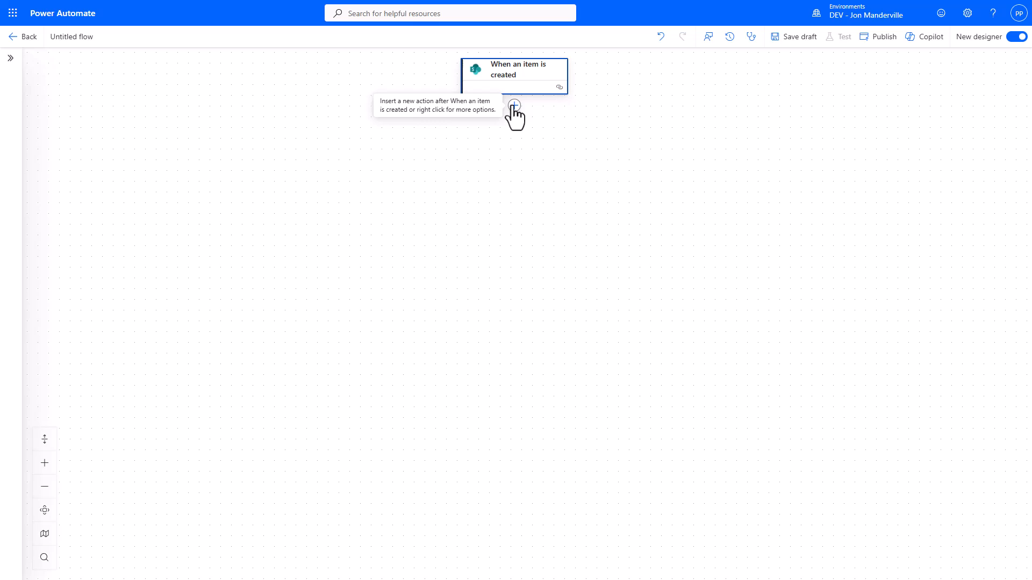
- Insert the SharePoint "Get item" action after the trigger
left_click(514, 106)
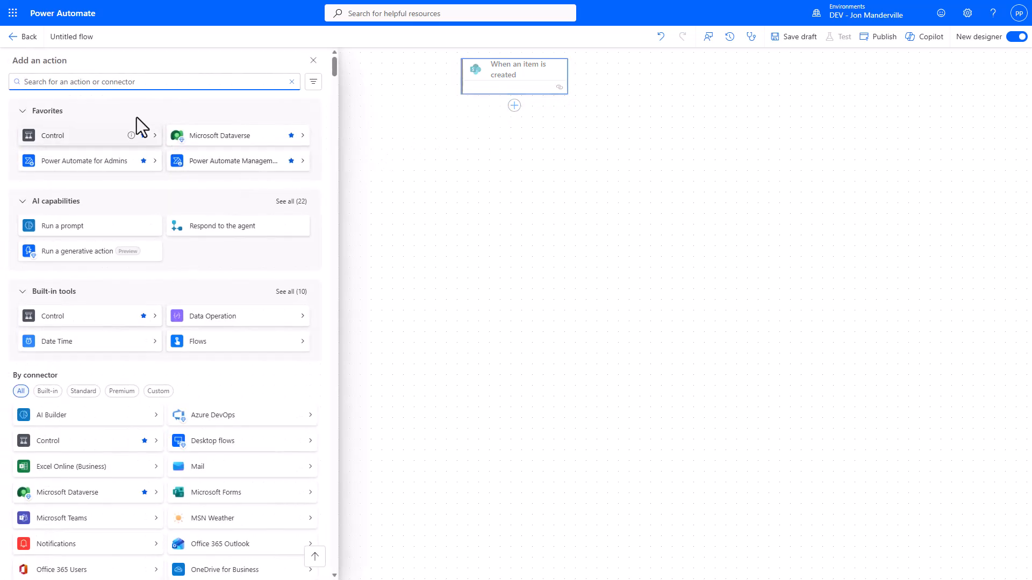
type("sharepoint")
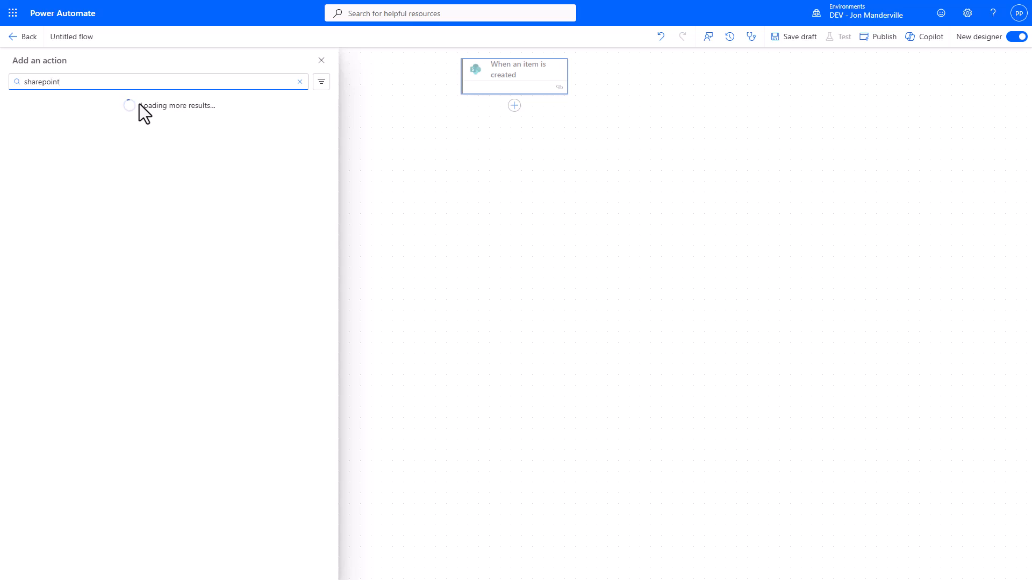
left_click(291, 140)
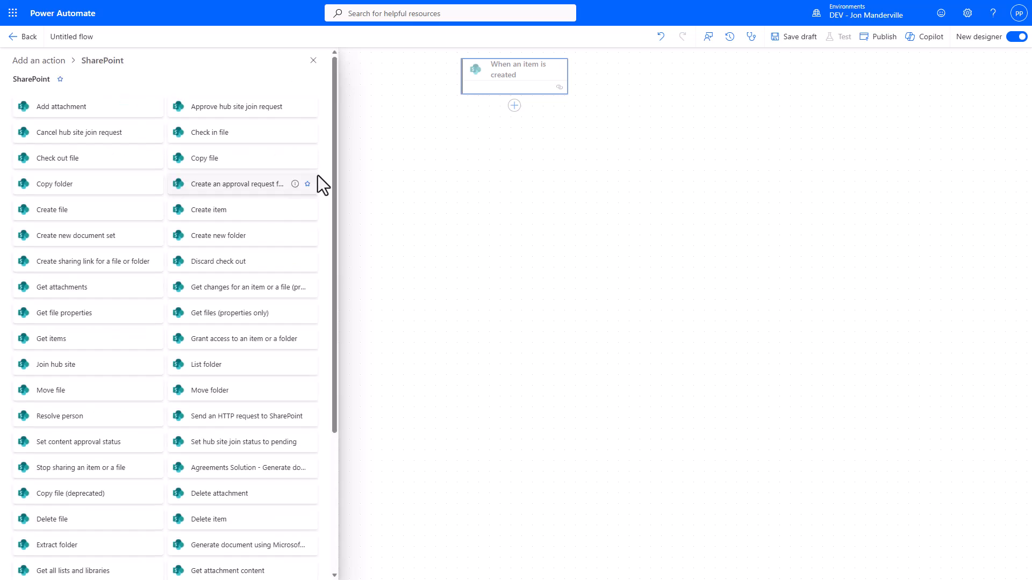
left_click_drag(333, 131, 320, 316)
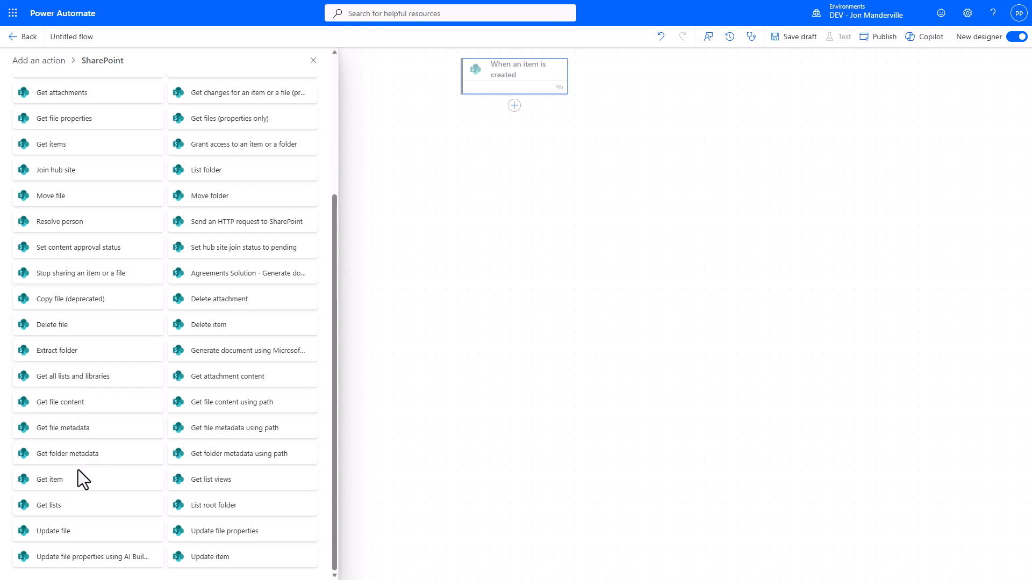
left_click(79, 486)
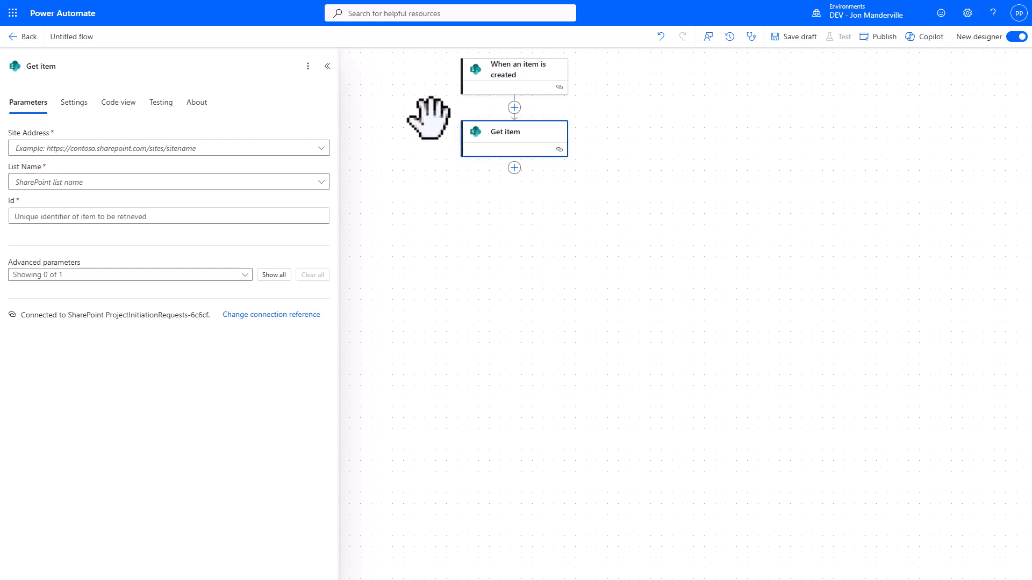
- Set the "Get item" action to the same SharePoint site as the trigger and the ProjectRequests list
left_click(322, 149)
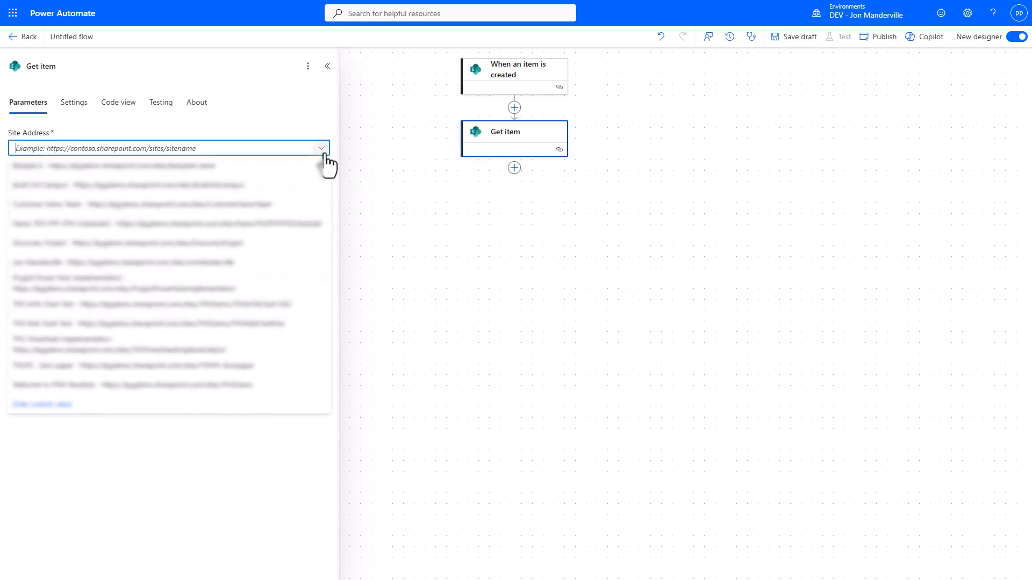
left_click(87, 264)
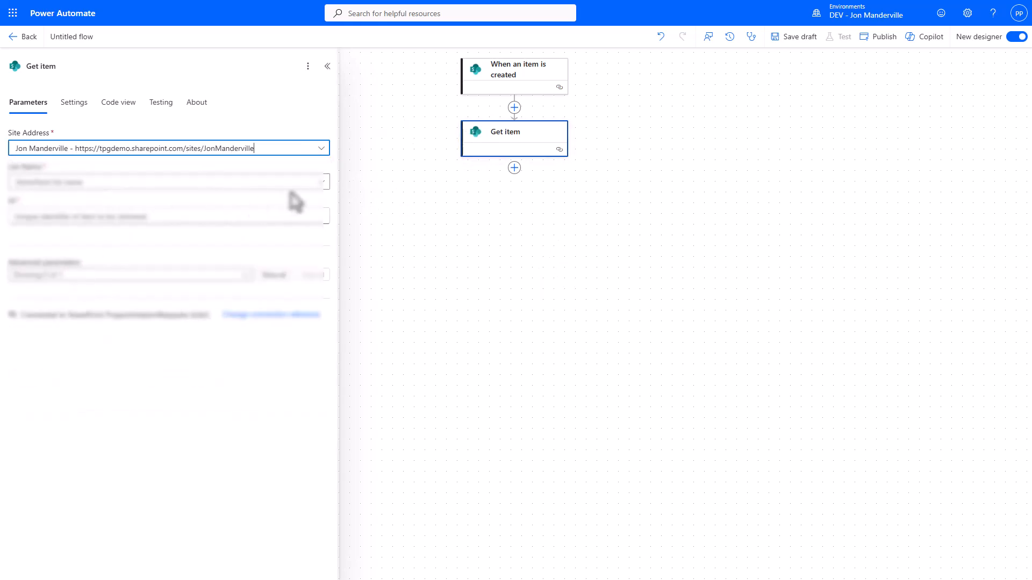
left_click(322, 183)
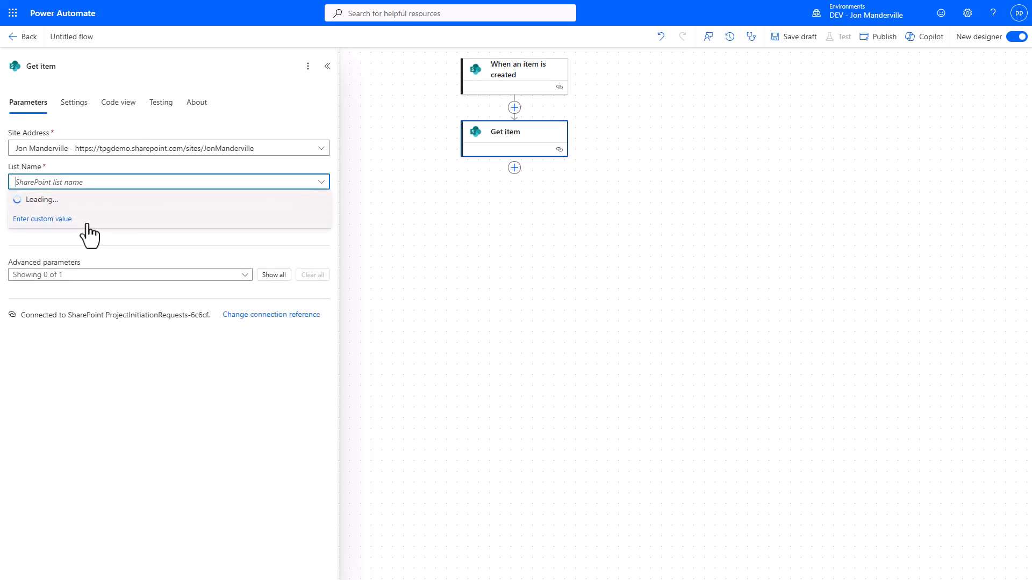
left_click(46, 221)
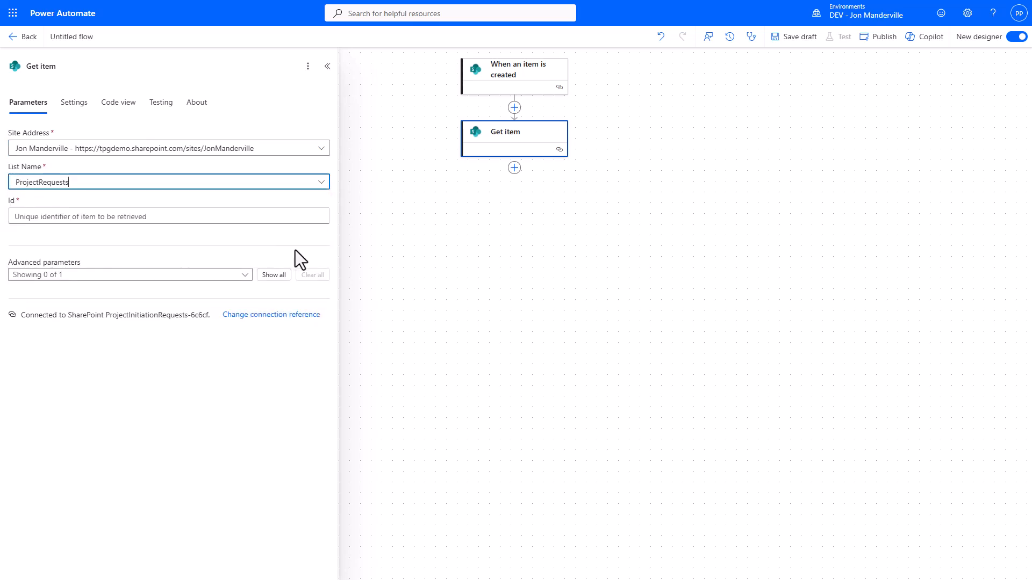
- Set the Id of "Get item" to the dynamic ID value from the "When an item is created" trigger
left_click(224, 217)
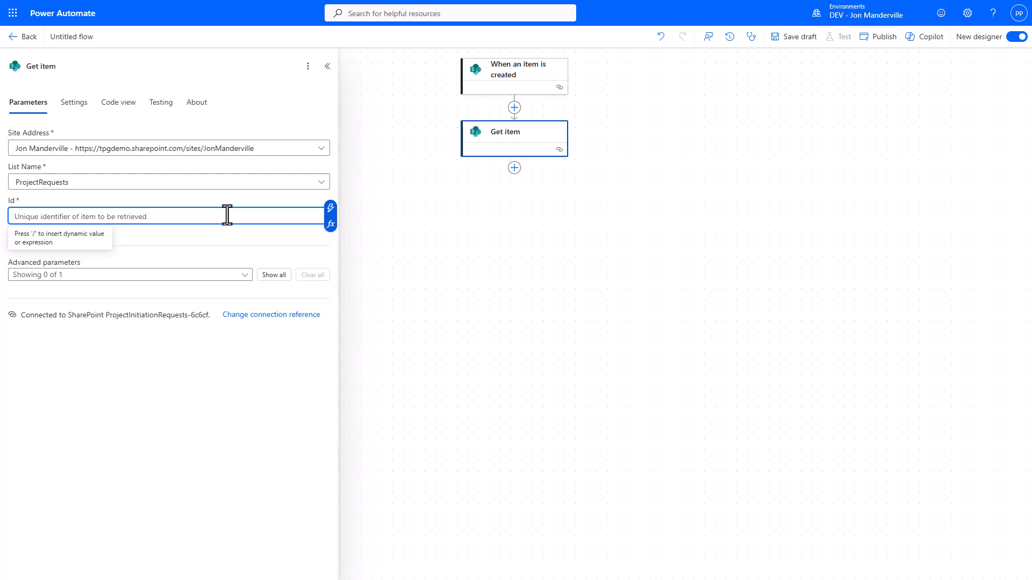
left_click(330, 210)
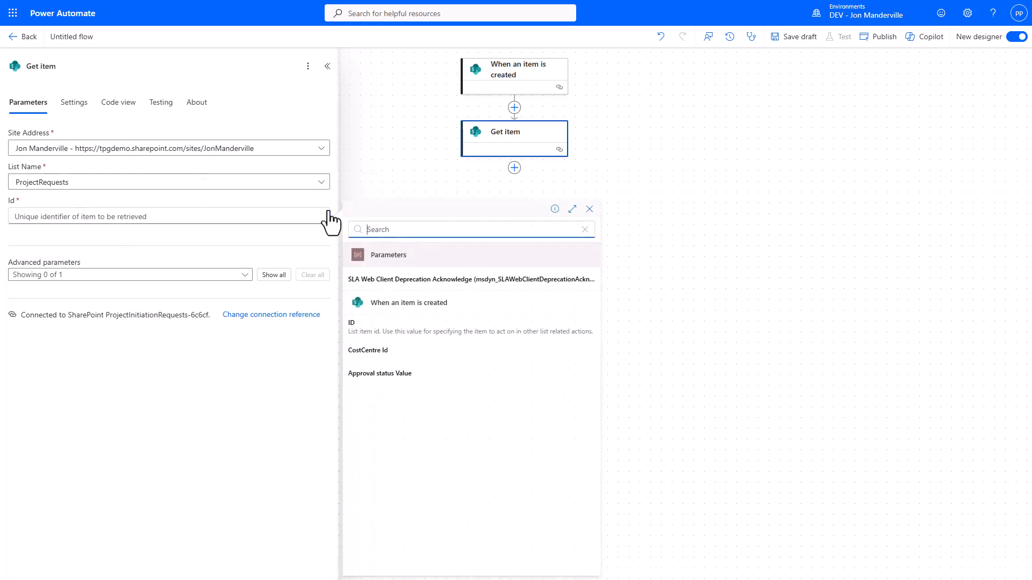
left_click(365, 327)
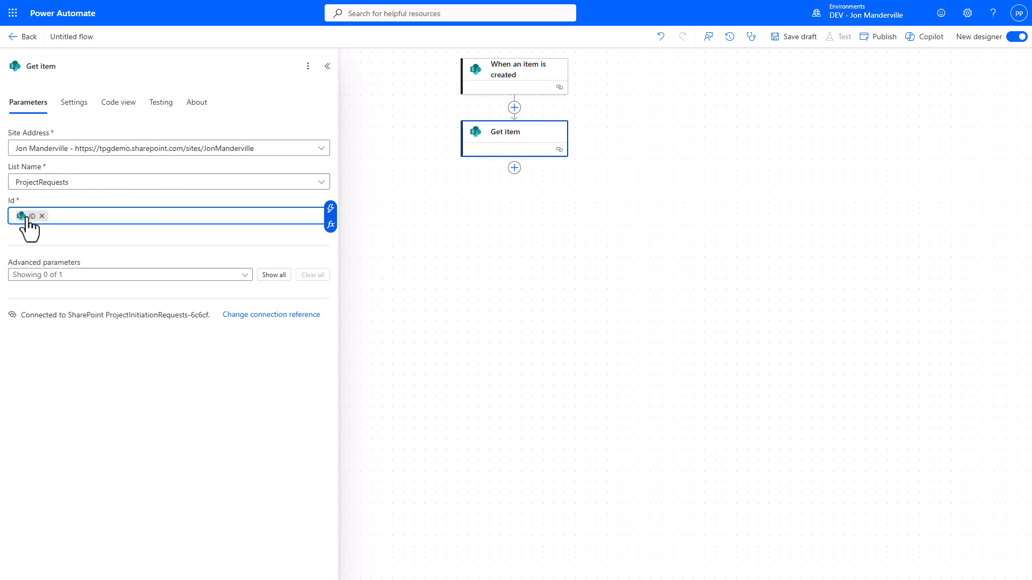
left_click_drag(482, 255, 480, 252)
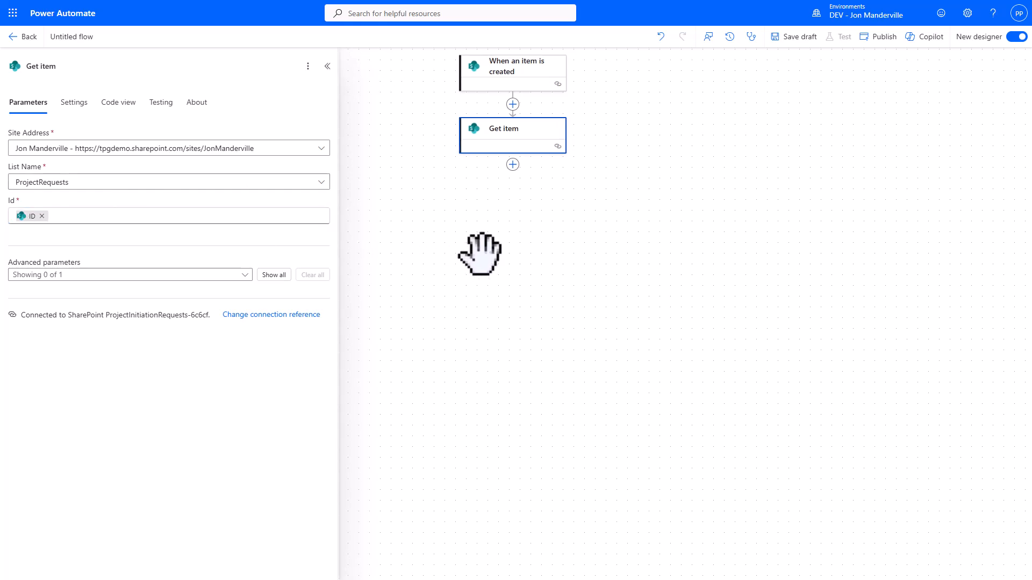
left_click(403, 376)
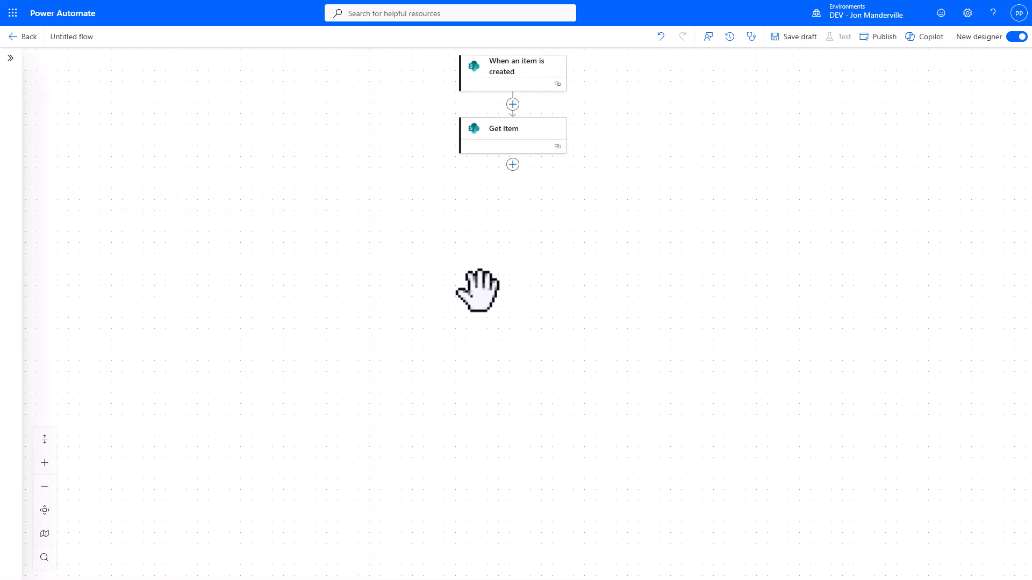
left_click(512, 165)
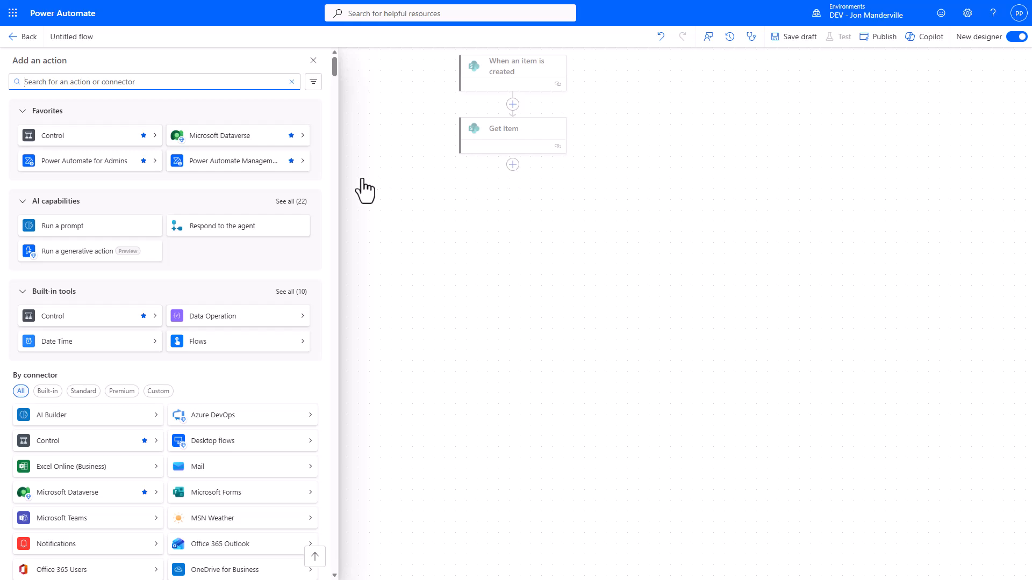
type("team")
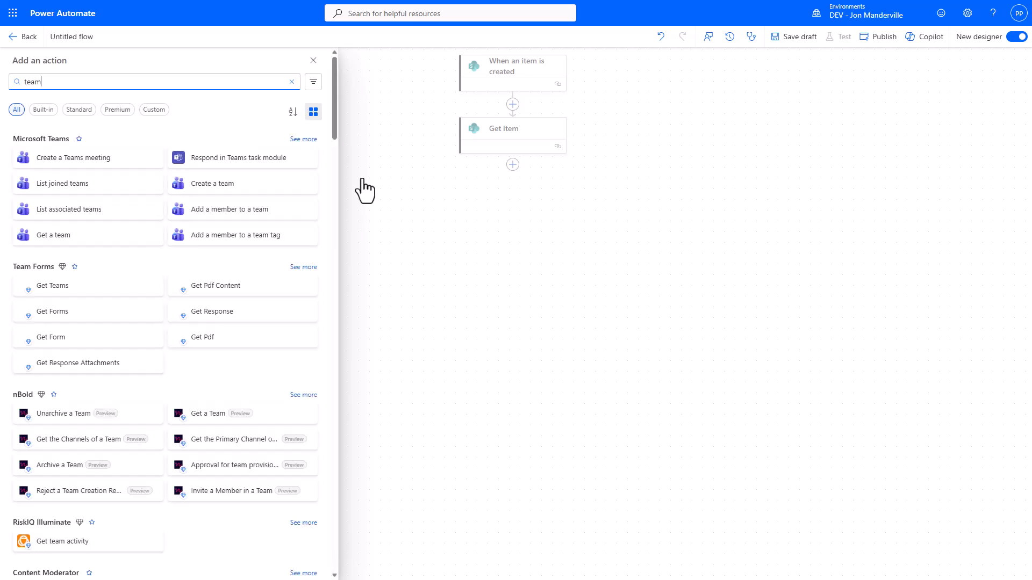
left_click(305, 140)
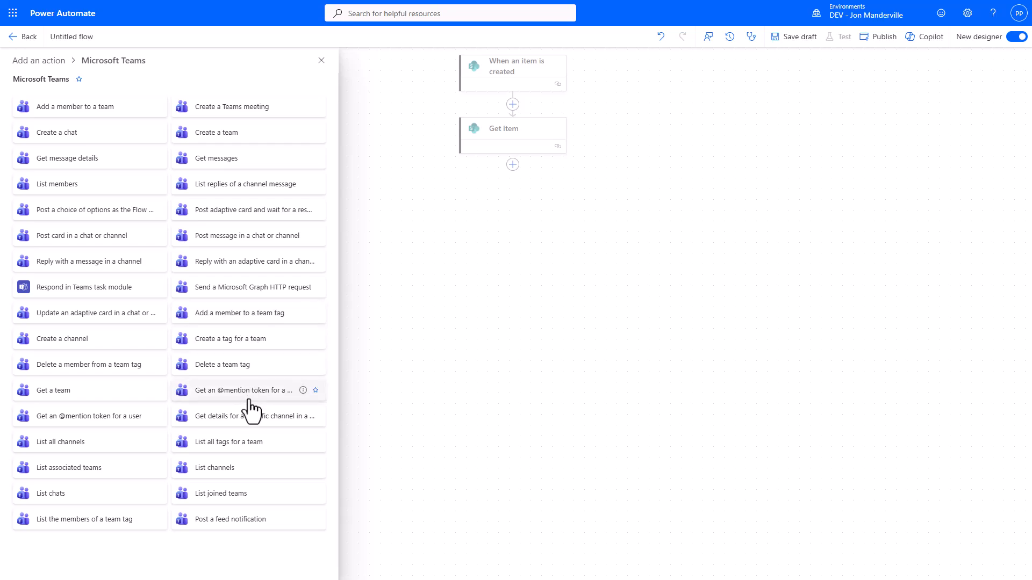
left_click(92, 418)
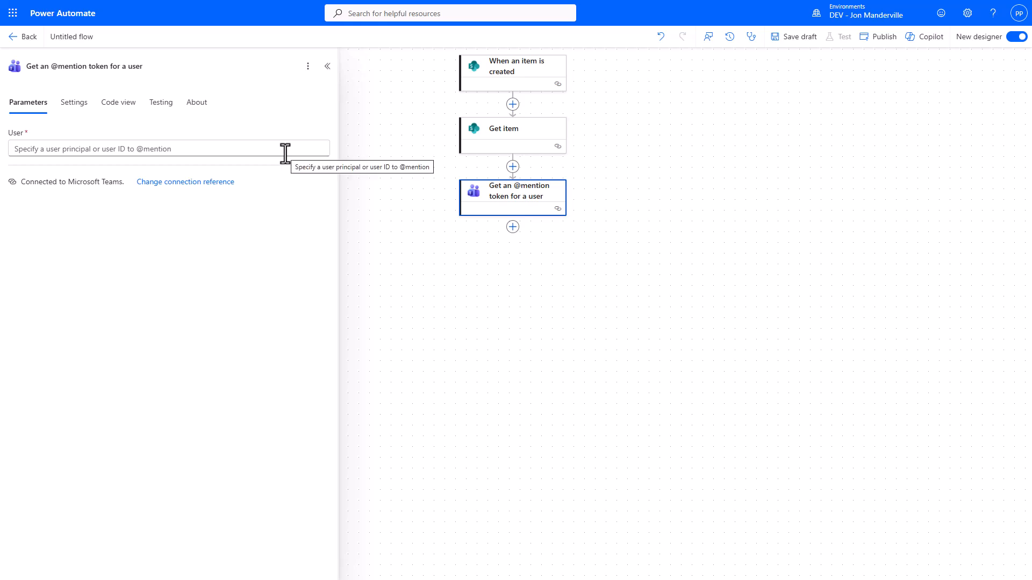
left_click(285, 154)
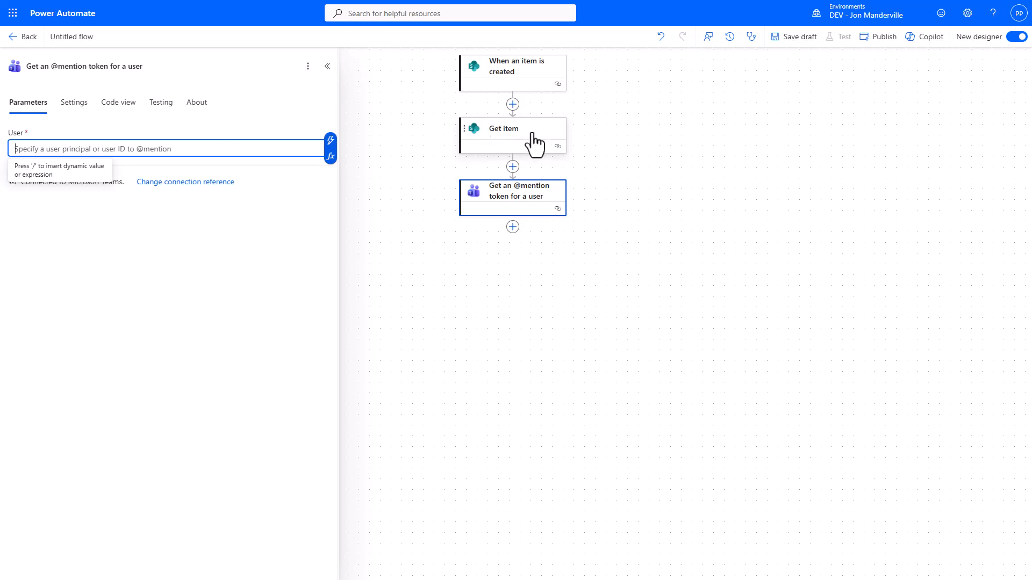
left_click(328, 145)
left_click_drag(595, 256, 589, 316)
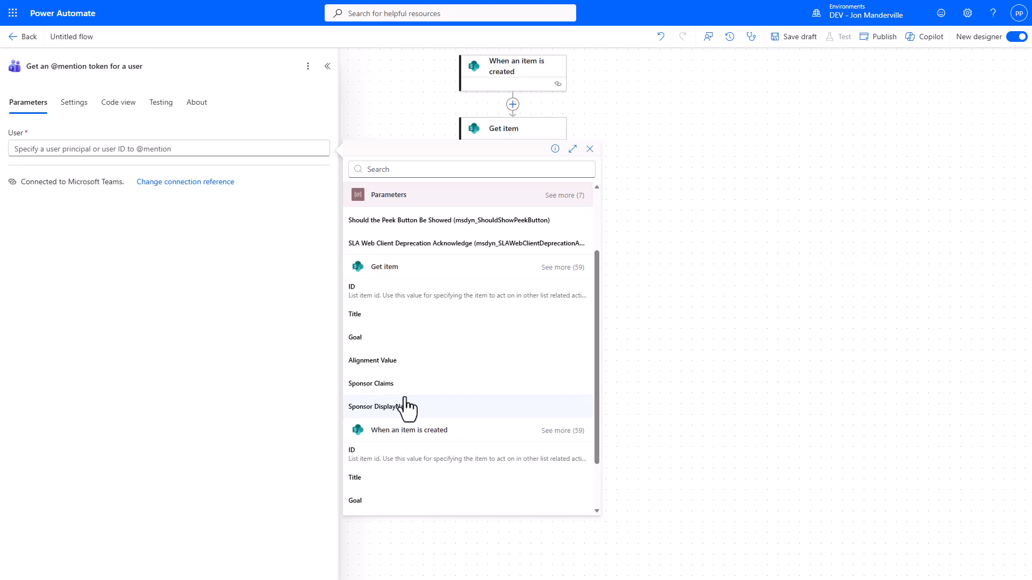
left_click(560, 267)
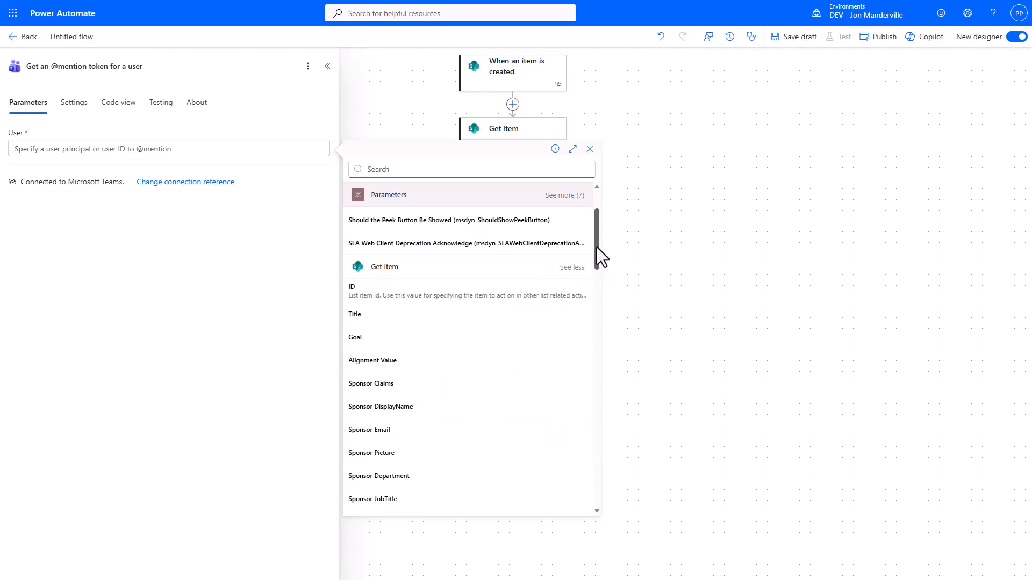
left_click_drag(598, 247, 587, 292)
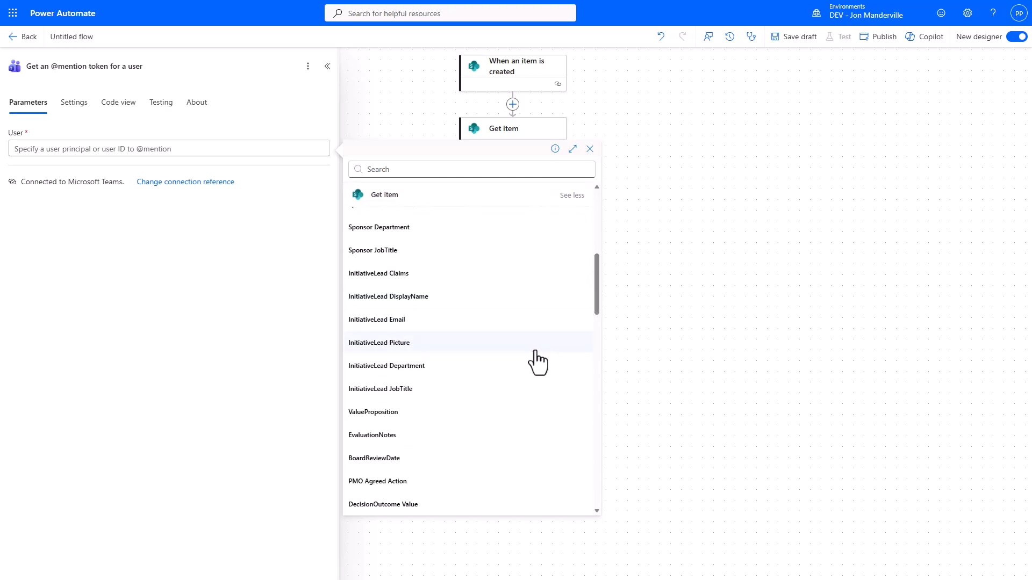
scroll(535, 353, "down", 3)
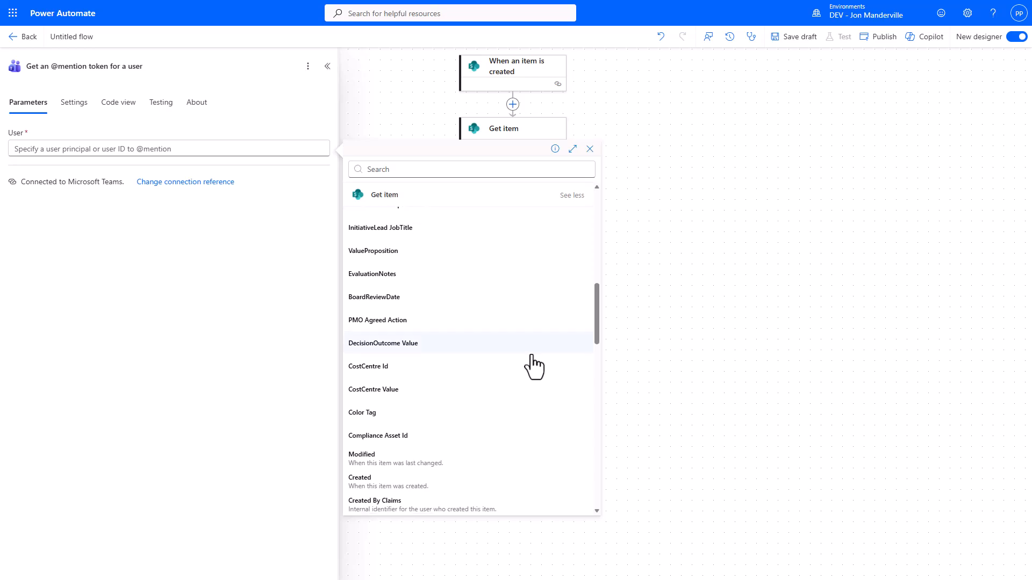
scroll(534, 367, "down", 3)
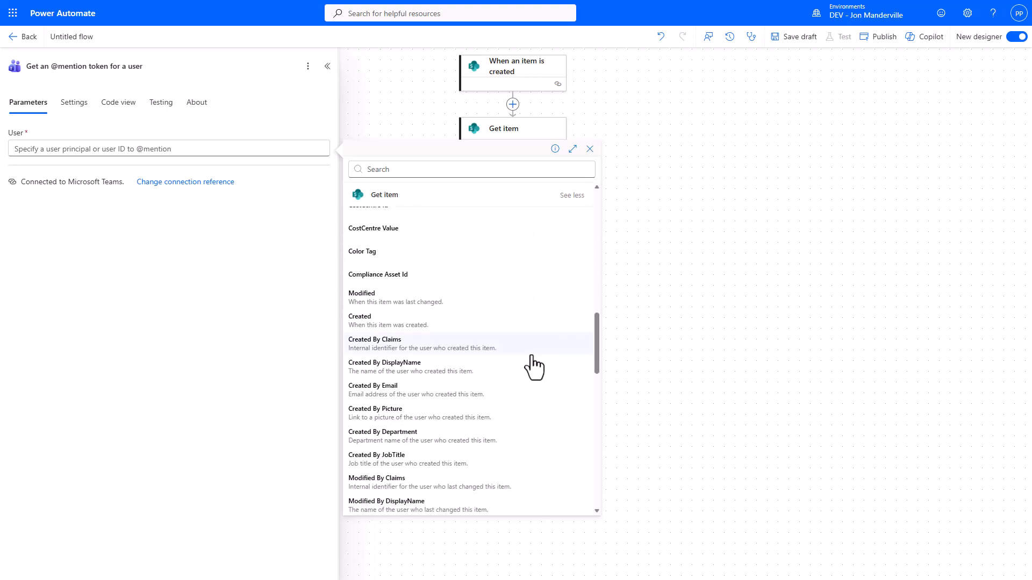
left_click(388, 390)
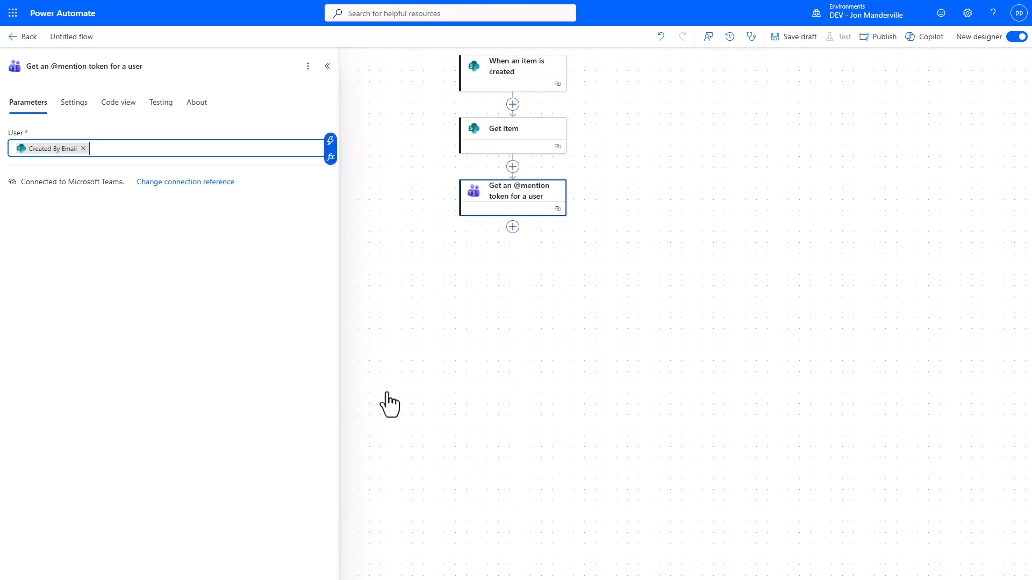
left_click(482, 371)
left_click(512, 226)
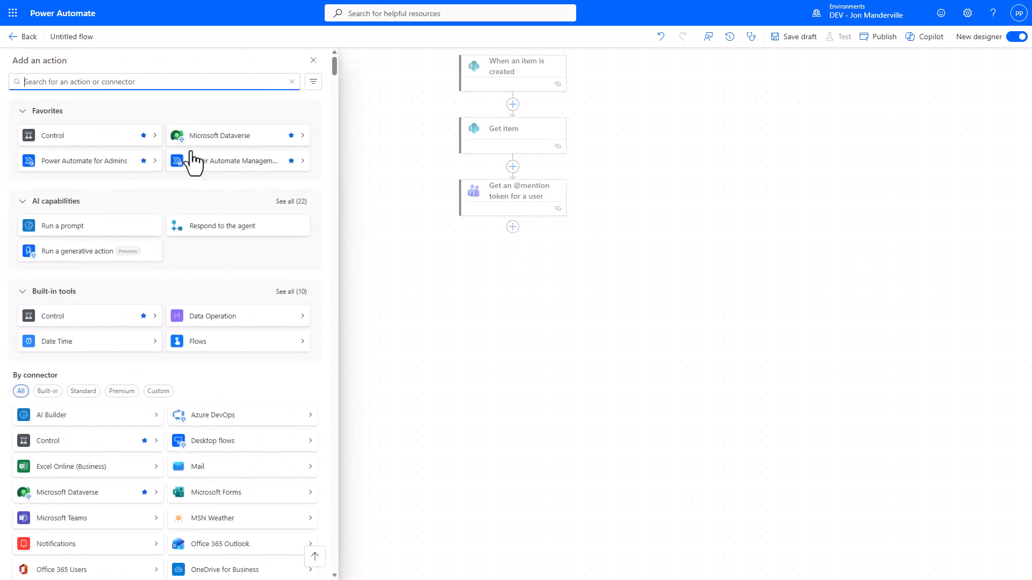
type("teams")
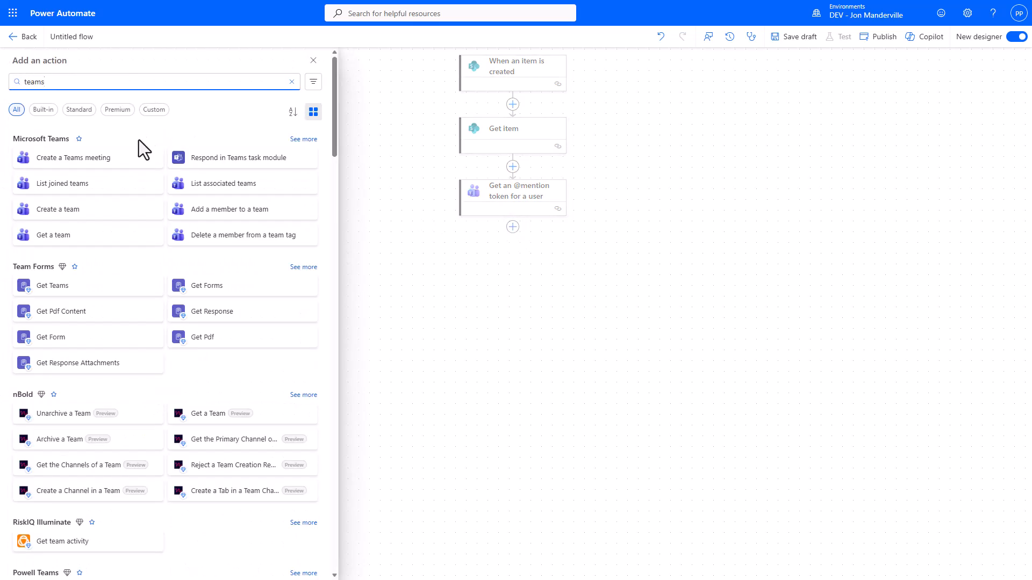
left_click(301, 139)
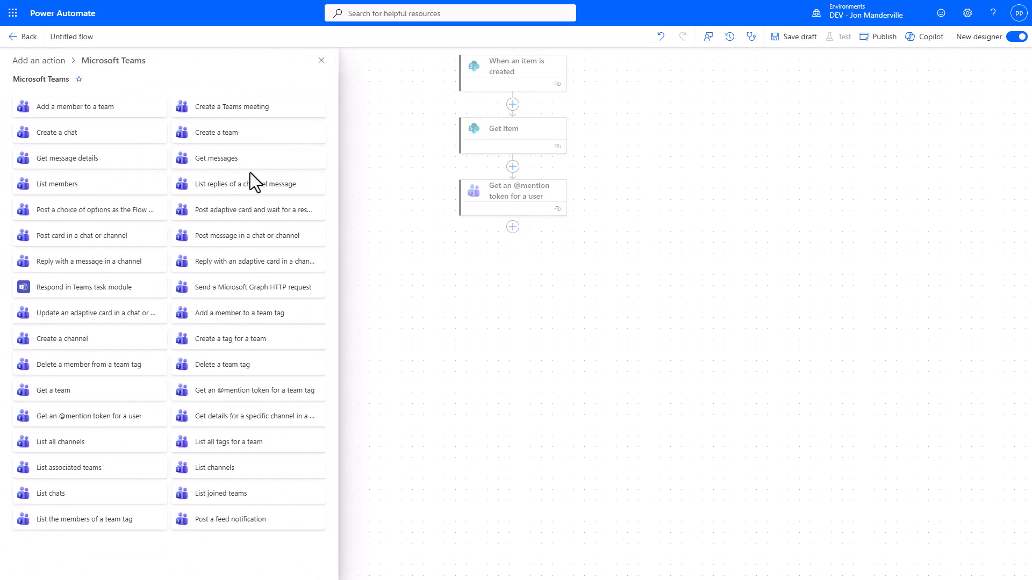
left_click(215, 243)
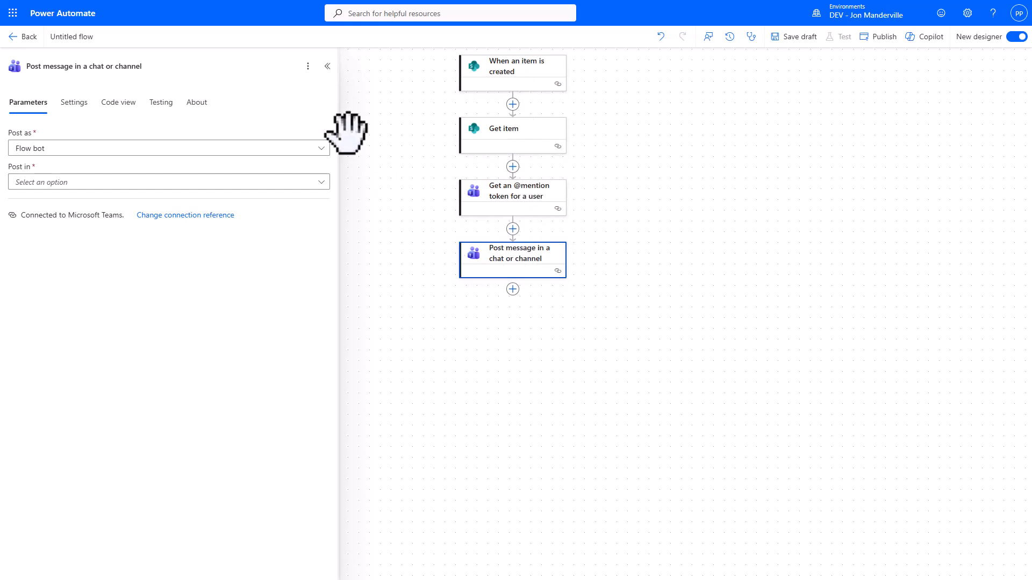
- Set the Teams message action to post as User in a Channel
left_click(321, 148)
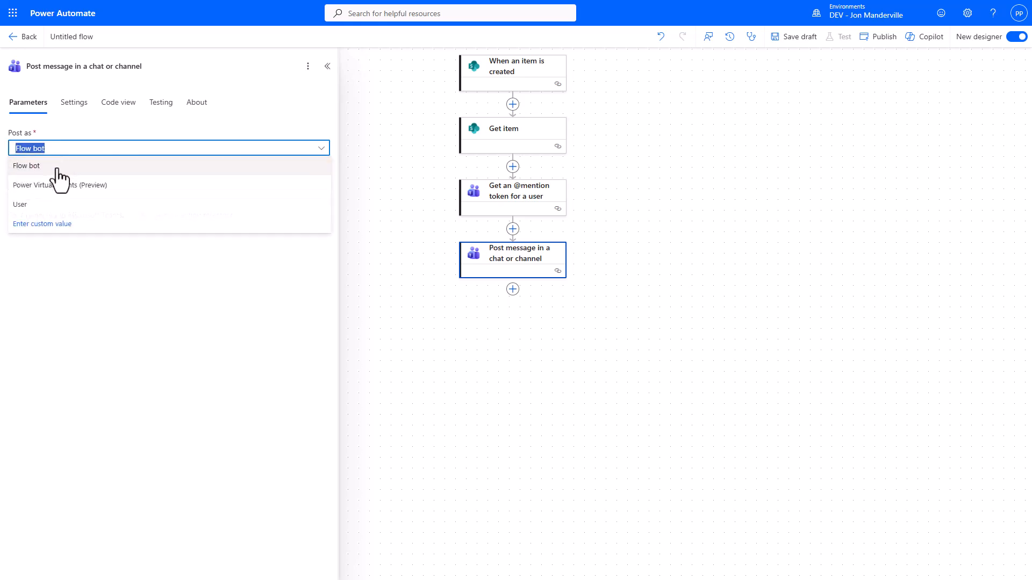
left_click(24, 207)
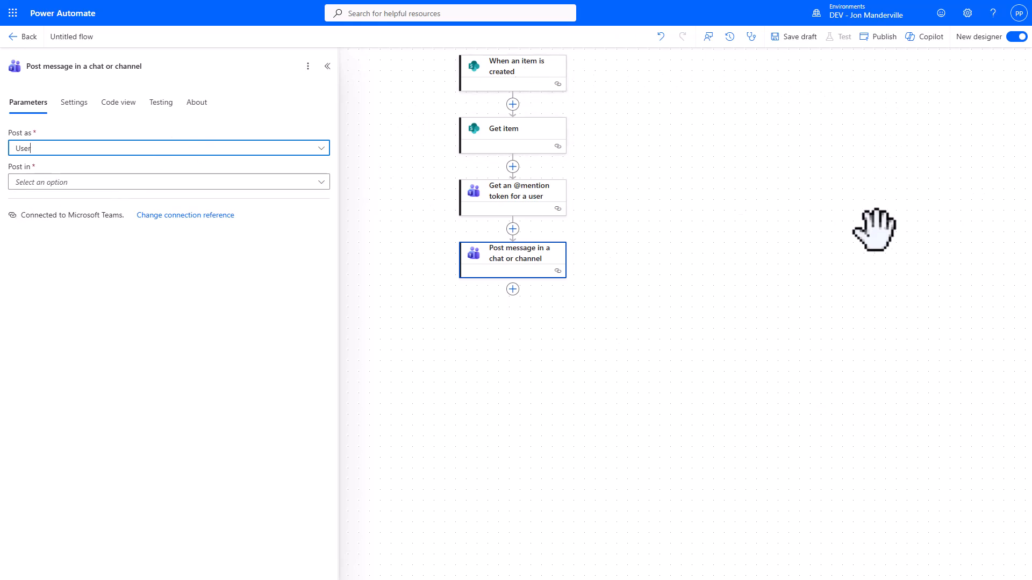
left_click(323, 183)
left_click(323, 183)
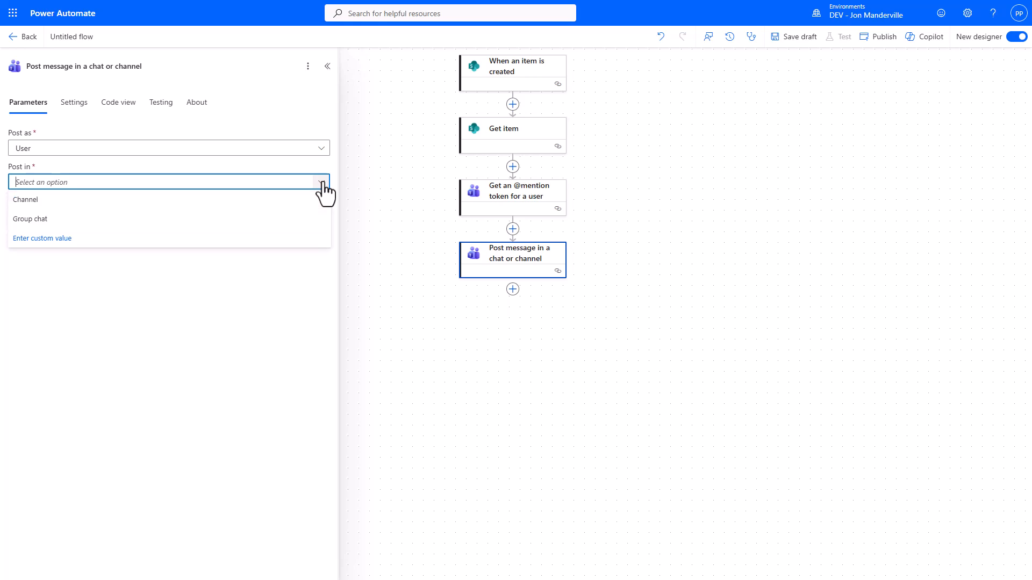
left_click(114, 201)
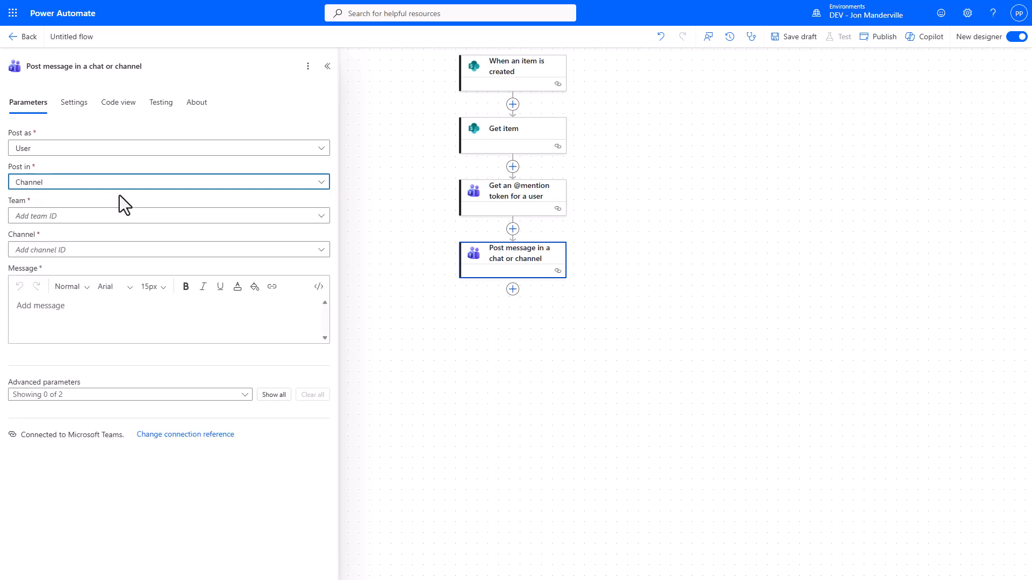
- Set the message destination to the team named after the site owner and its General channel
left_click(321, 220)
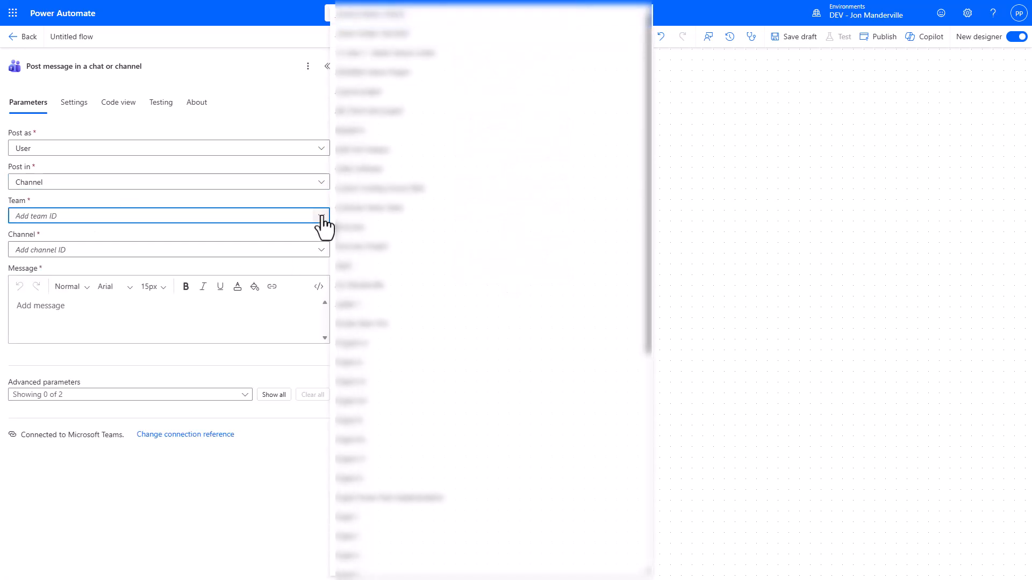
left_click(361, 289)
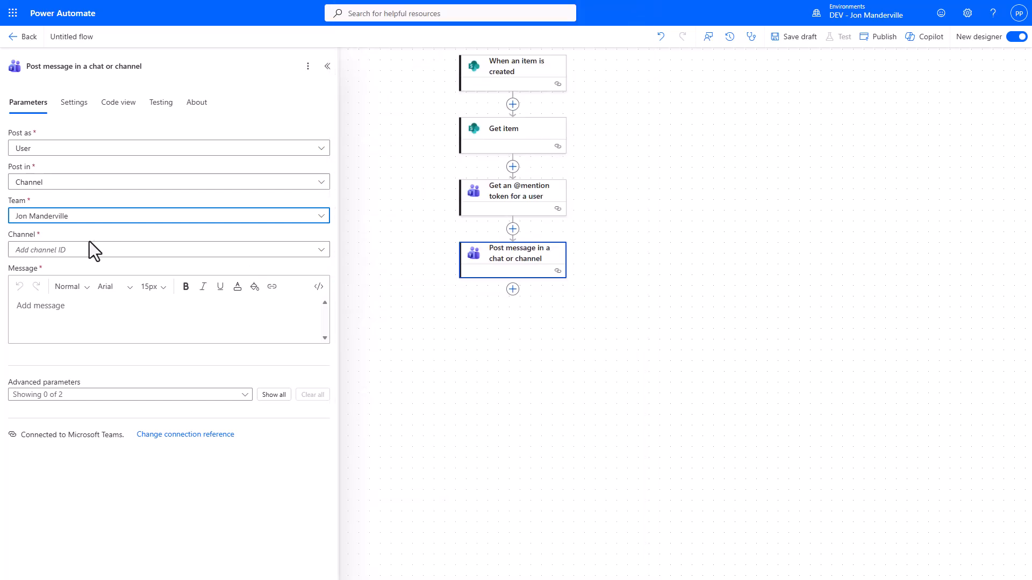
left_click(318, 250)
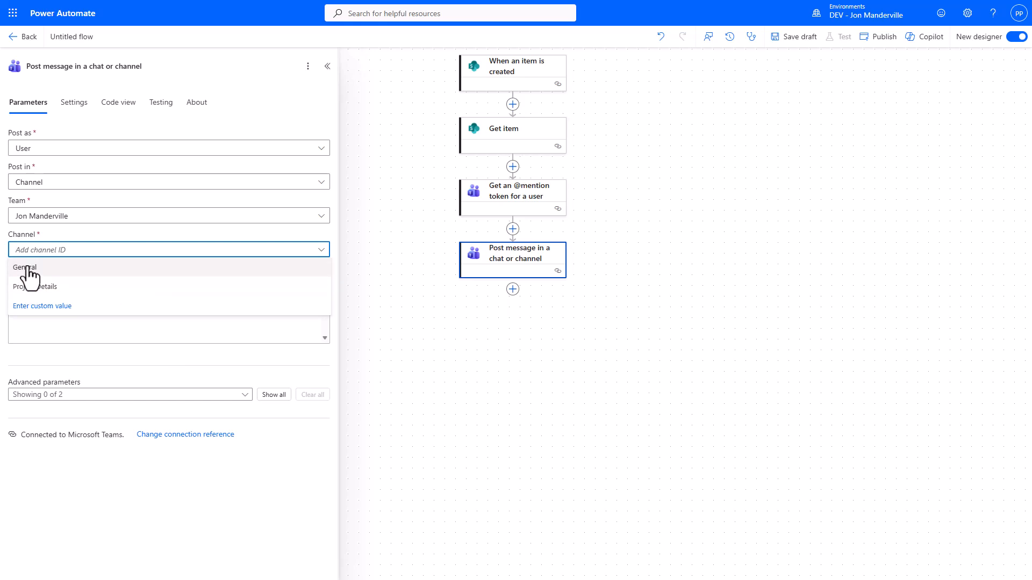
left_click(30, 268)
left_click(84, 314)
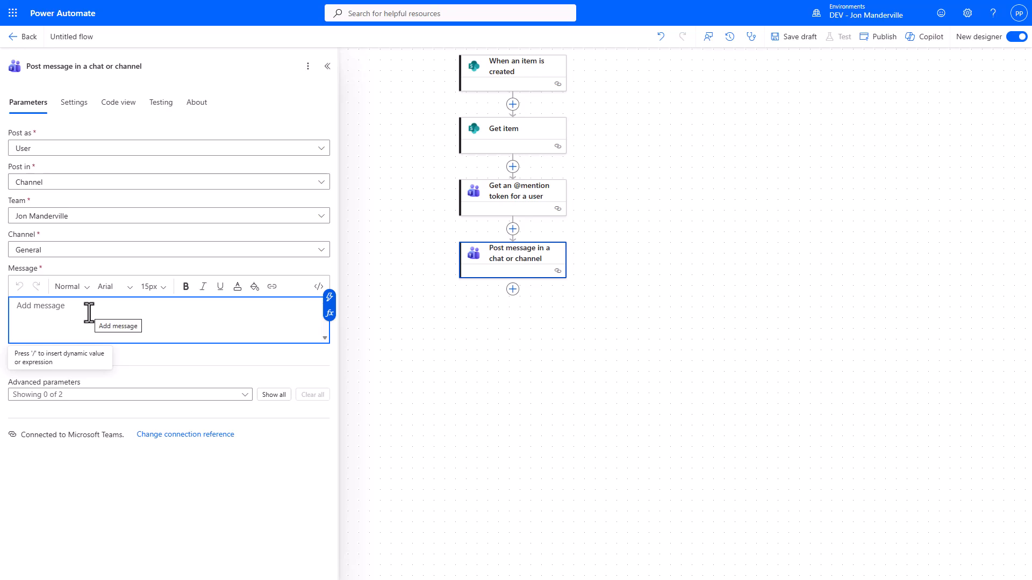
left_click(329, 297)
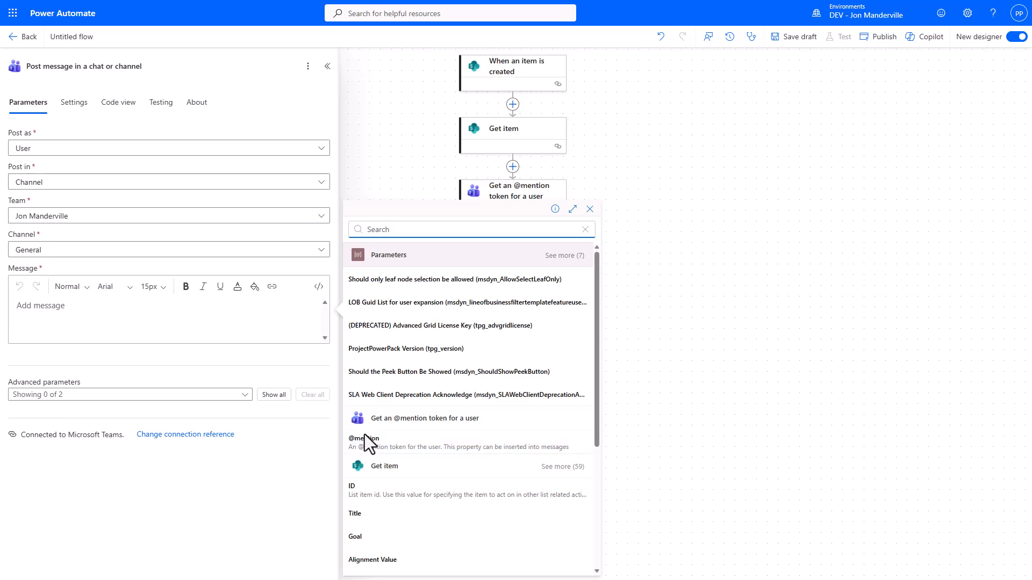
left_click(365, 438)
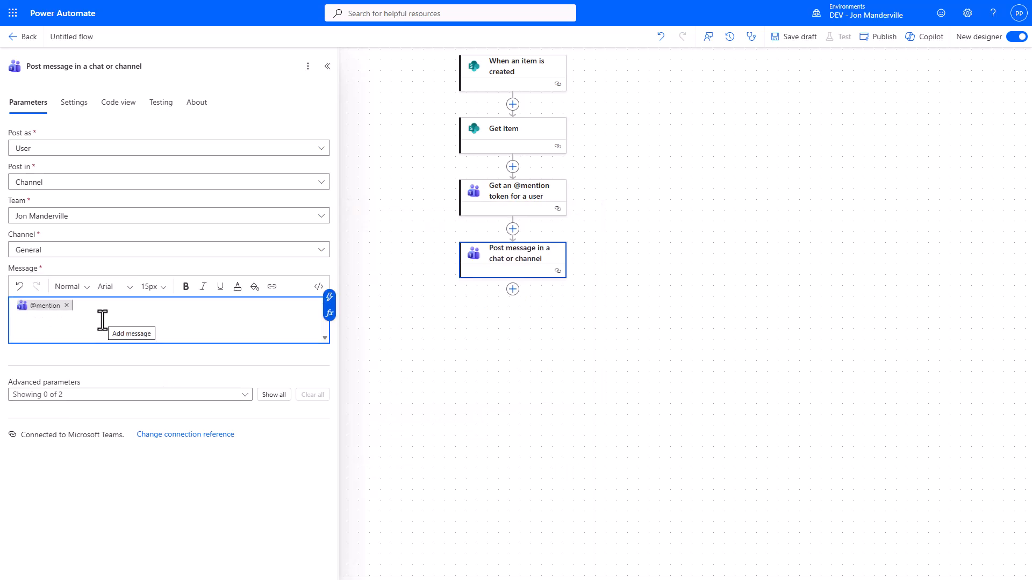
type("Your record has been created and is in triage. Expect to hear back witjin")
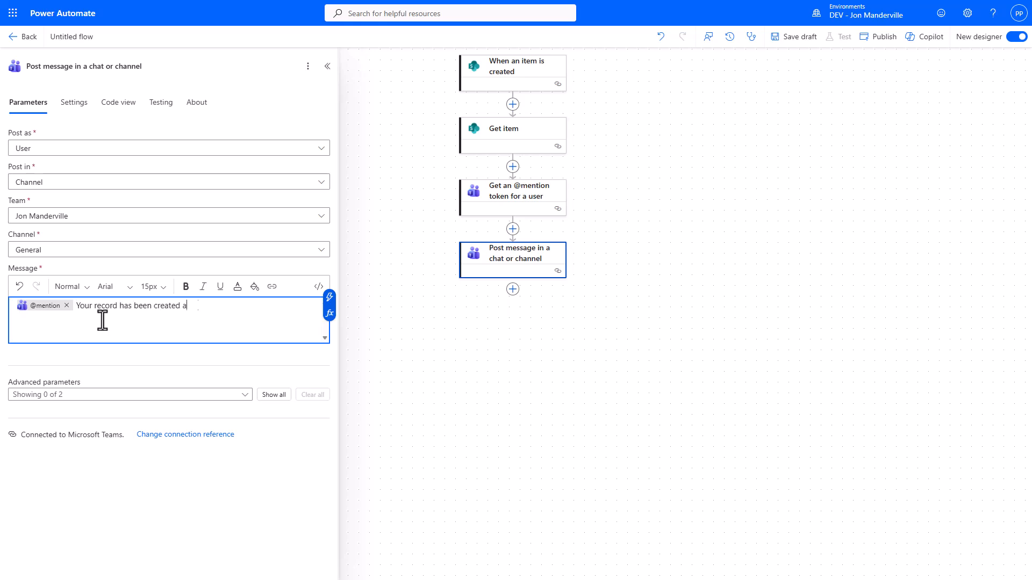
key("BackSpace")
key("BackSpace")
key("BackSpace")
type("hin 7 days.")
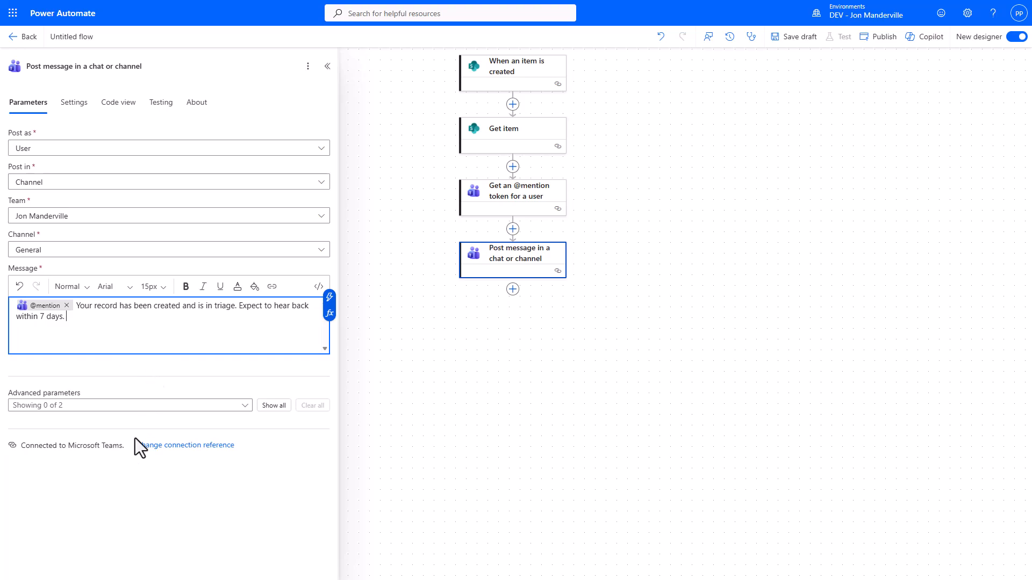
- Add the advanced Subject parameter to the Teams message and set it to "Project Initiation Request Feedback"
left_click(245, 409)
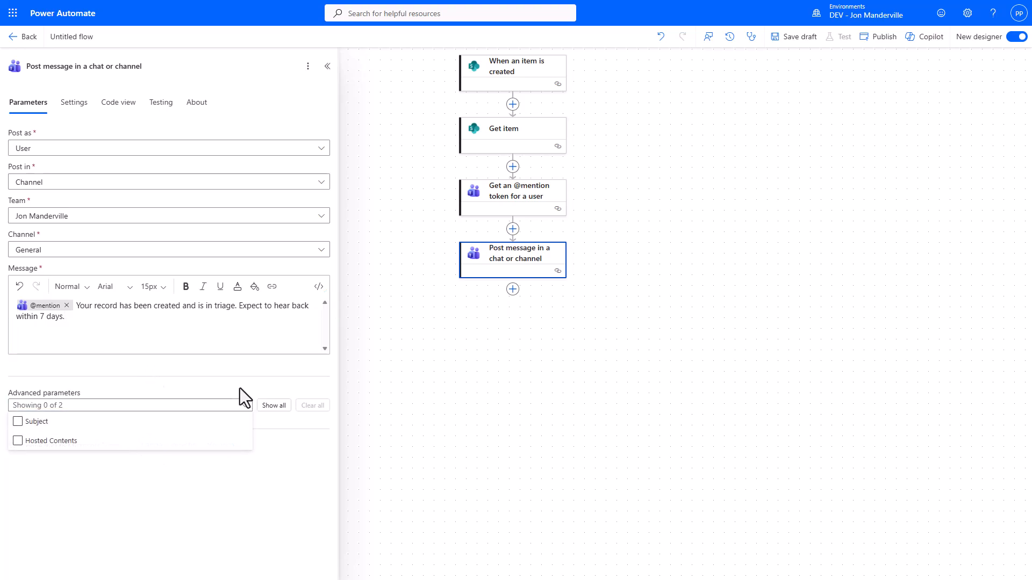
left_click(17, 422)
left_click(115, 380)
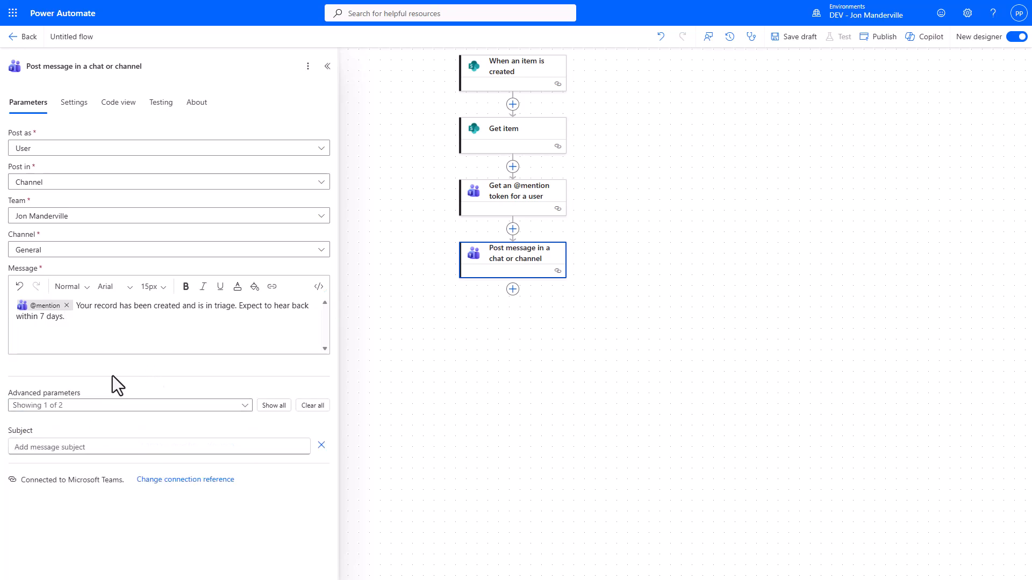
left_click(48, 447)
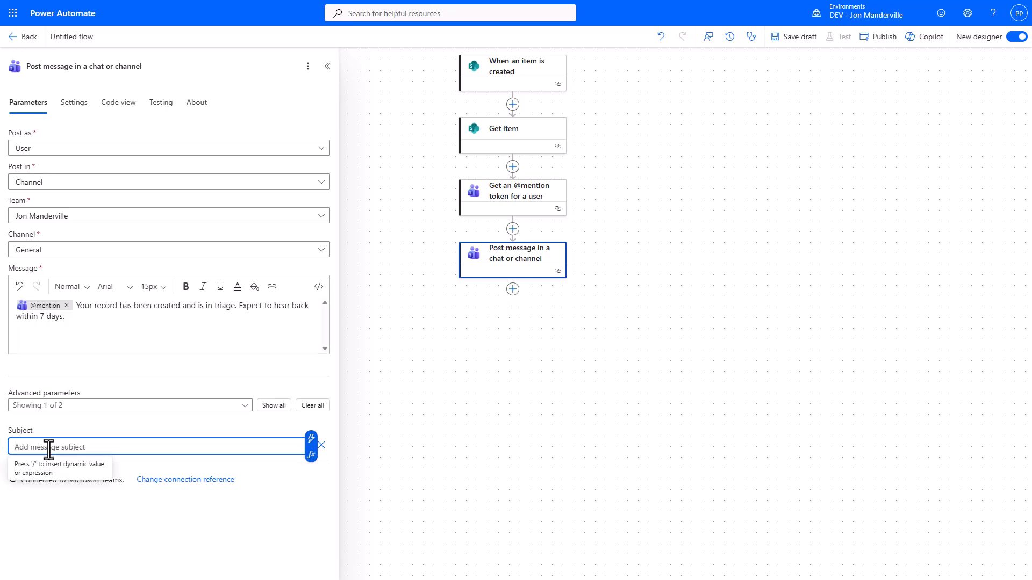
type("Project Initiation Request Feedback")
left_click(386, 367)
- Save the flow draft, and publish it with a manual test run
left_click(795, 37)
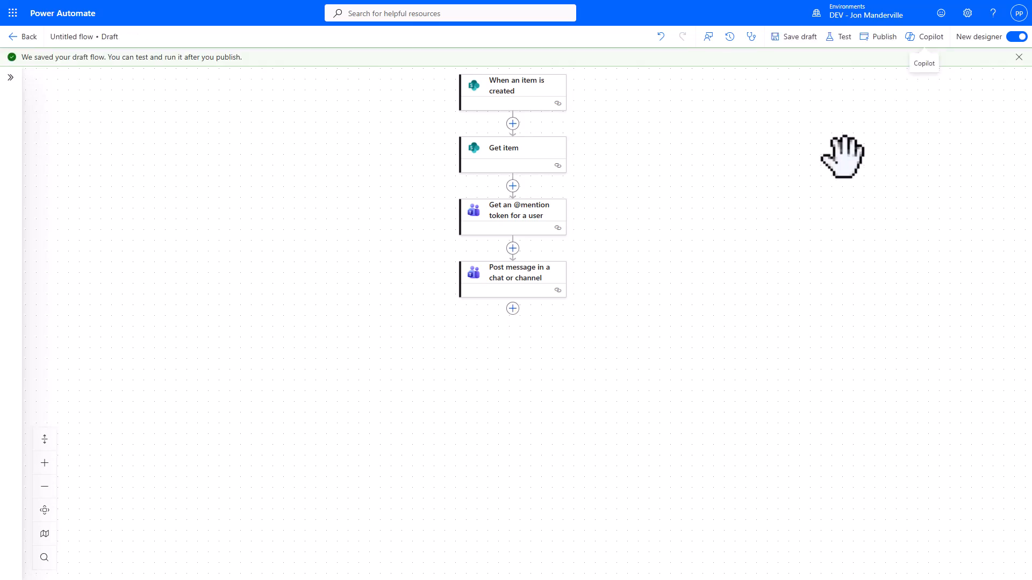
left_click(845, 41)
left_click(836, 71)
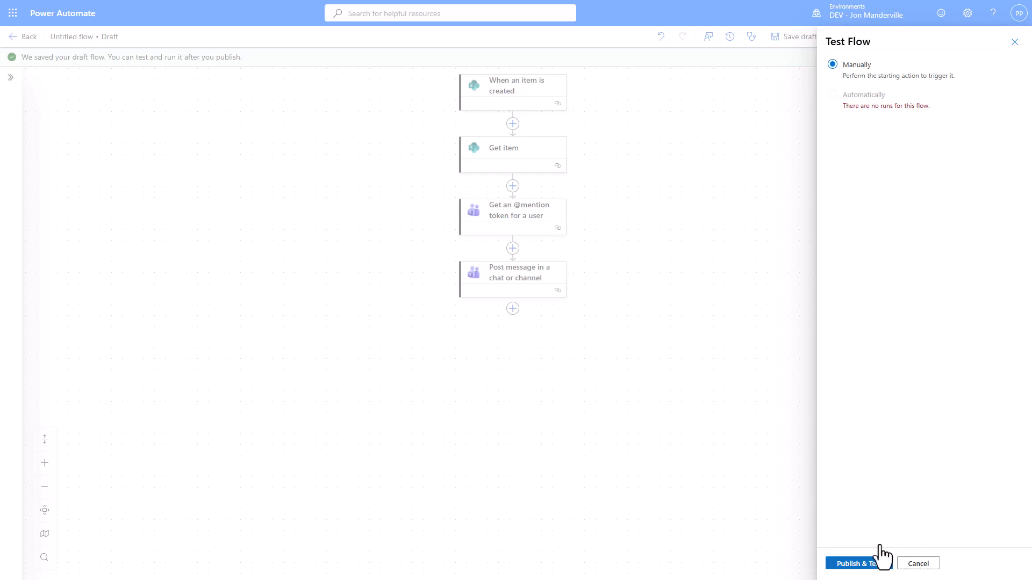
left_click(855, 564)
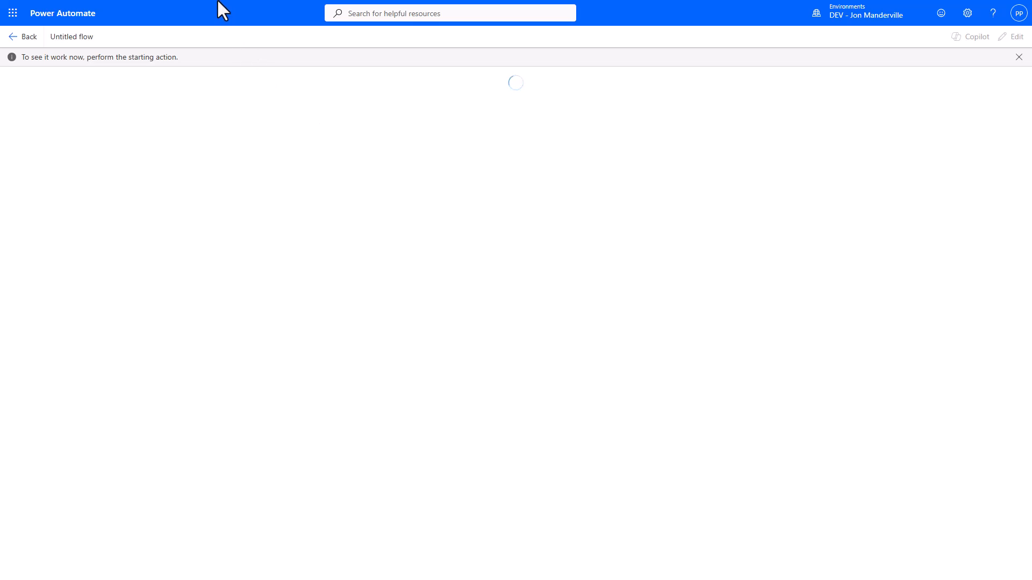
- Switch to the ProjectRequests list in SharePoint, open a preview of its Project Initiation Requests form, and set ProjectTitle to "Important Project 2"
mouse_move(217, 1)
left_click(78, 13)
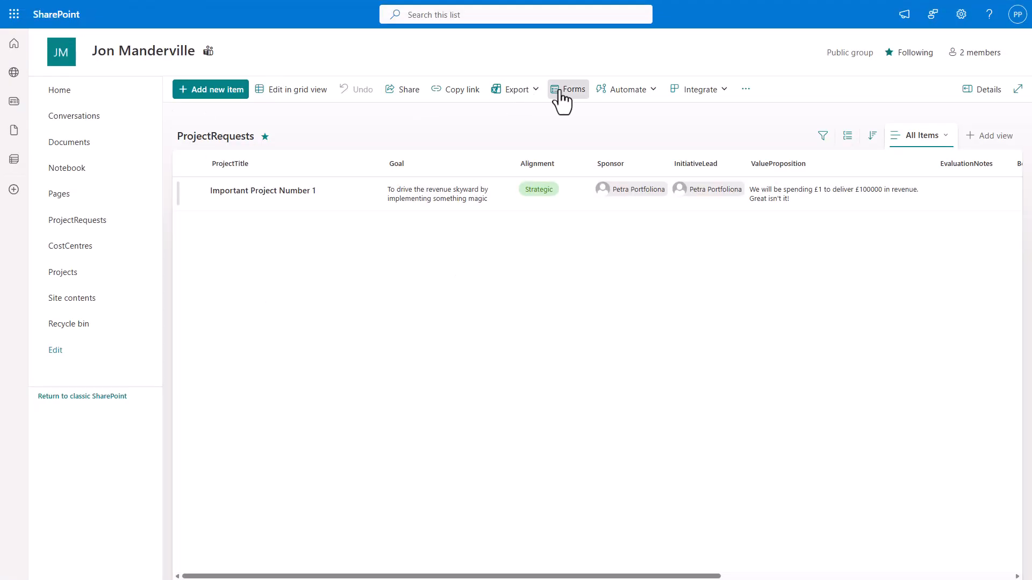
left_click(561, 92)
left_click(829, 69)
left_click(376, 262)
type("Important Project 2")
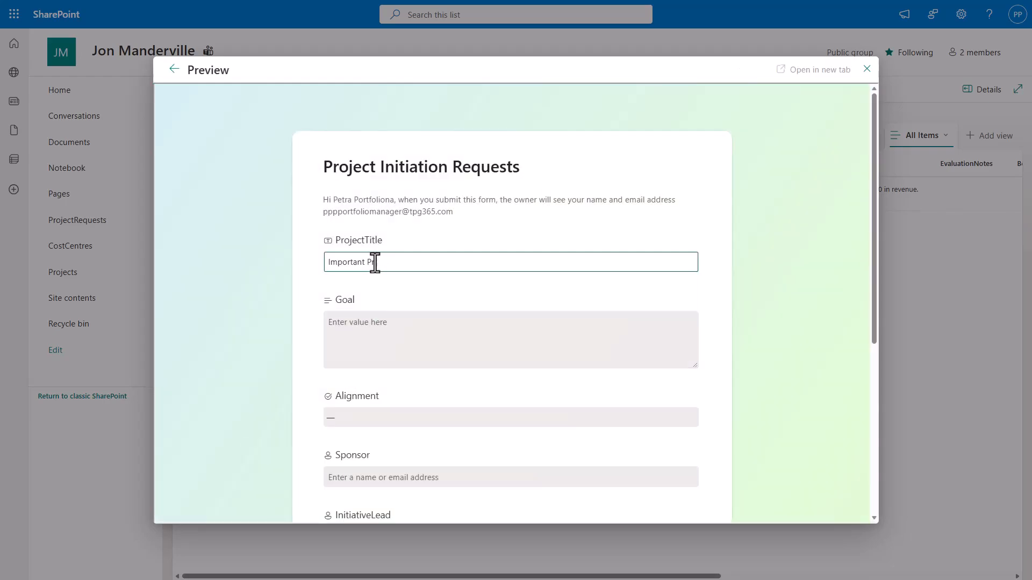
- Set the request's Goal to "Another goal" and its Alignment to Tactical
key("Tab")
type("Another goal")
left_click(378, 417)
left_click(381, 366)
- Assign the signed-in person as both Sponsor and InitiativeLead, enter "asa" as the ValueProposition, and submit the form
scroll(383, 367, "down", 2)
left_click(385, 368)
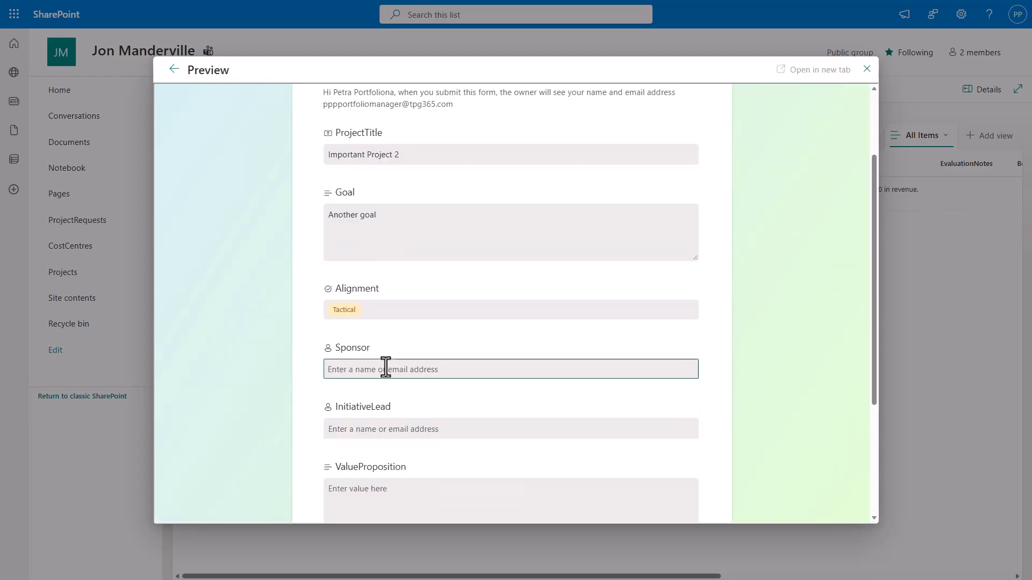
type("p")
left_click(353, 402)
left_click(351, 433)
type("p")
left_click(353, 462)
left_click(357, 496)
type("xxx")
scroll(355, 484, "down", 3)
left_click(346, 411)
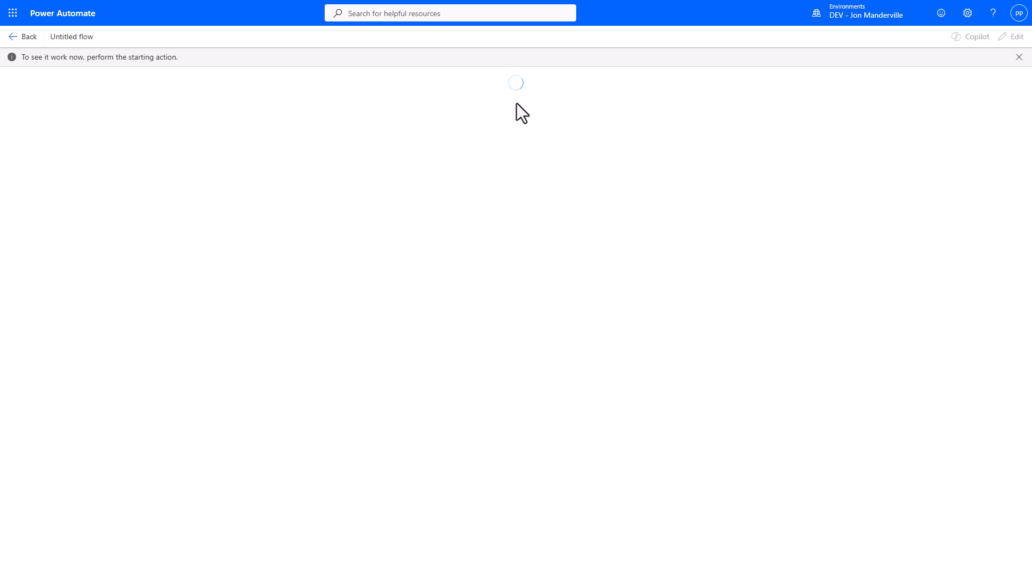
- Switch to Power Automate, open the flow's latest run, and examine the raw outputs of the Get item action
left_click(25, 37)
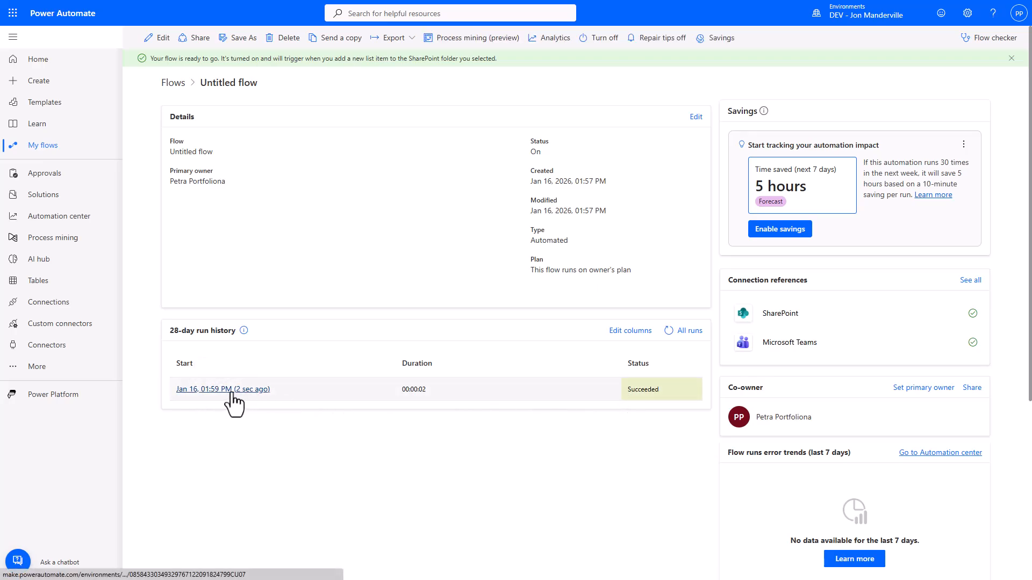
left_click(226, 390)
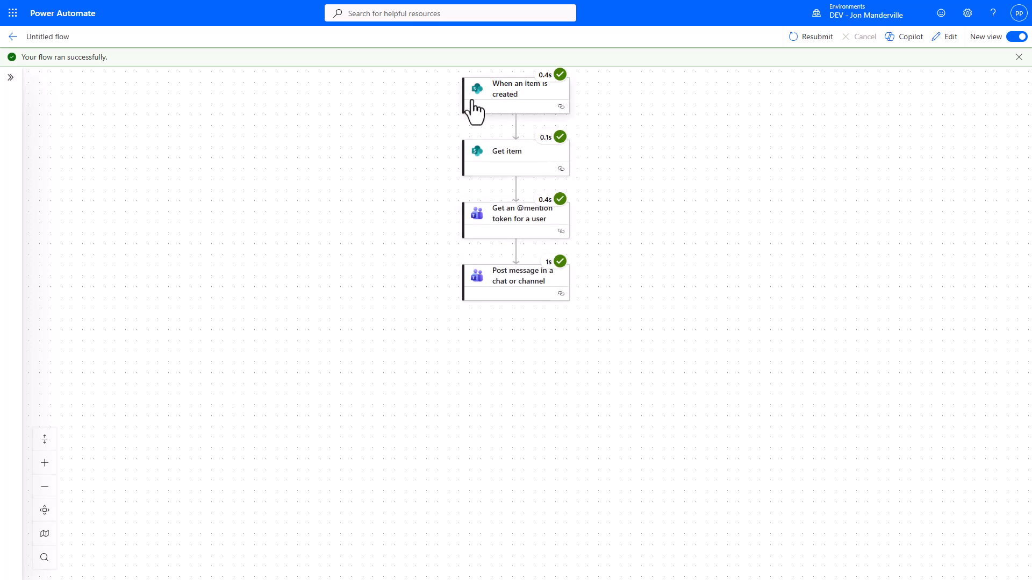
left_click(507, 157)
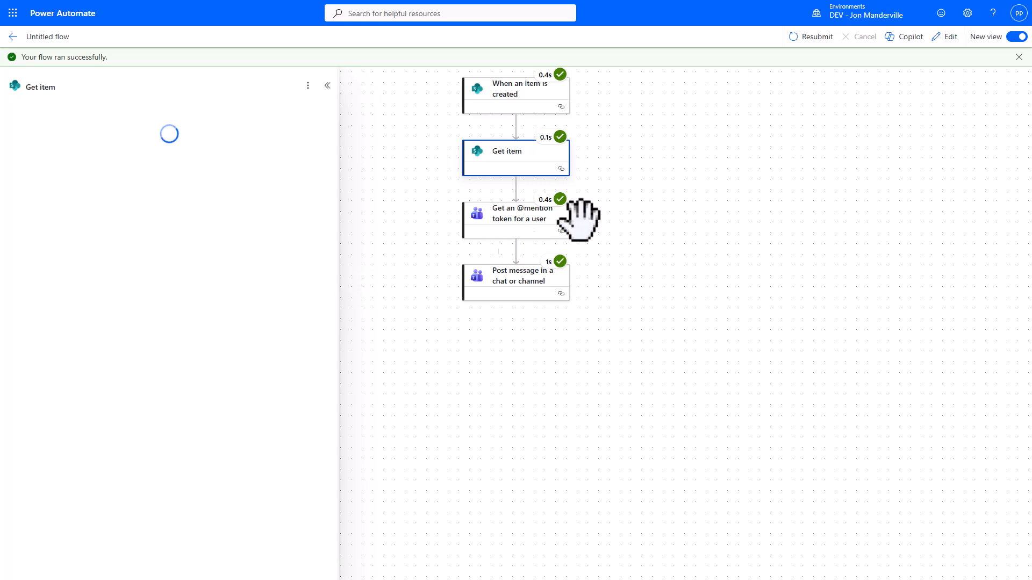
left_click_drag(334, 298, 326, 371)
left_click(281, 440)
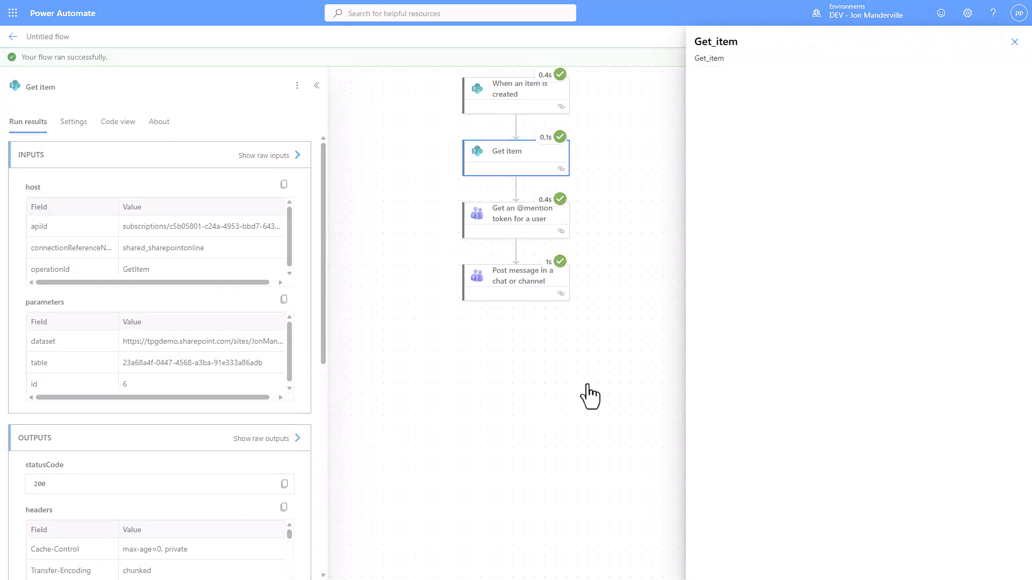
left_click_drag(1016, 221, 1029, 444)
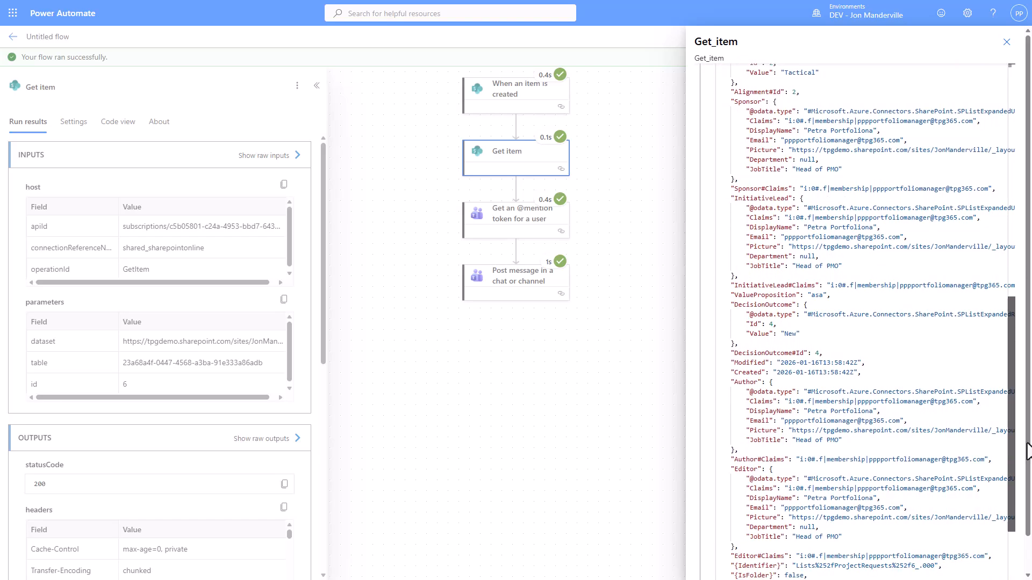
left_click(634, 434)
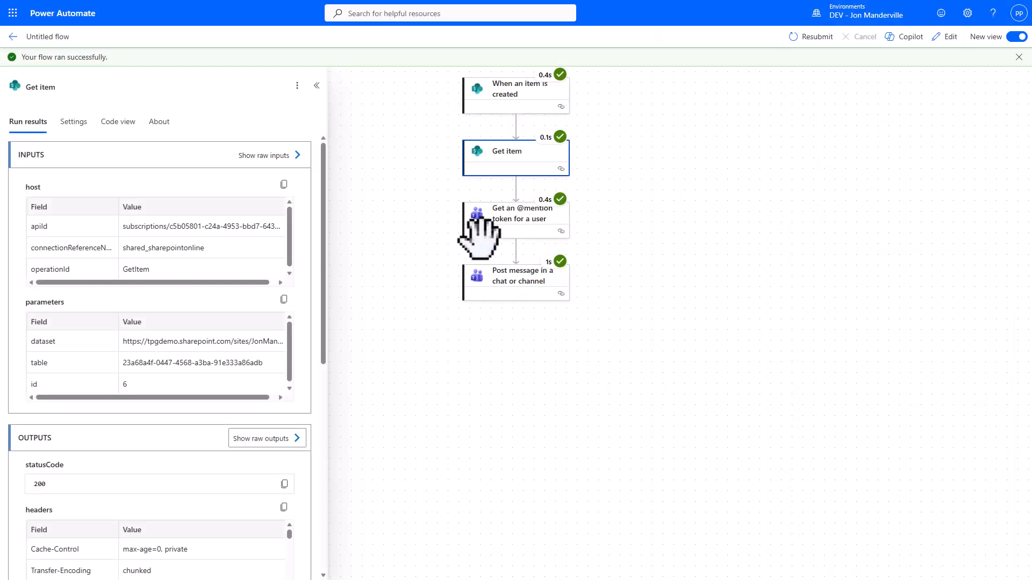
- Check the posted feedback message in the General channel in Microsoft Teams, and return to the flow run in Power Automate
left_click(517, 295)
left_click(498, 330)
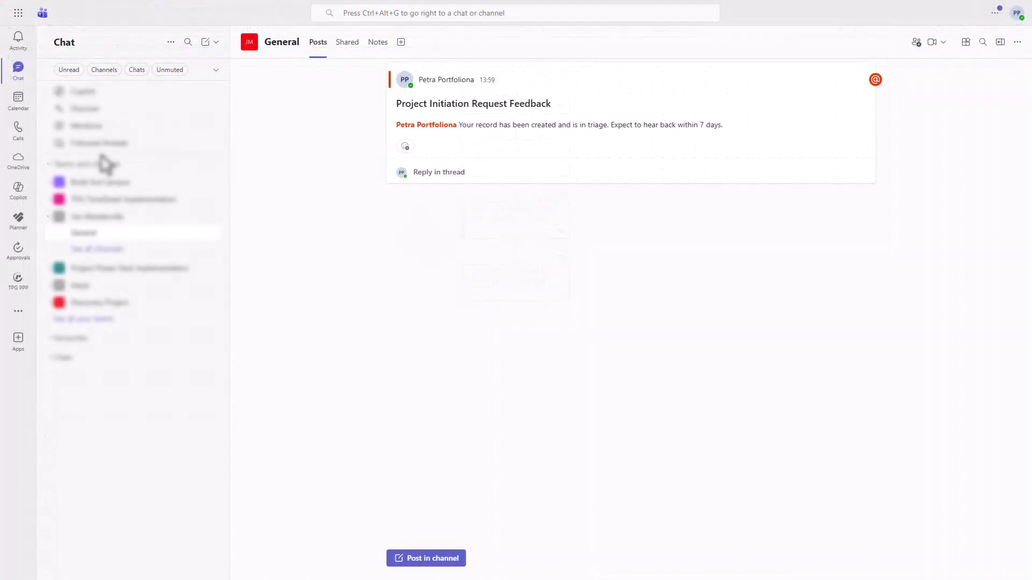
mouse_move(403, 156)
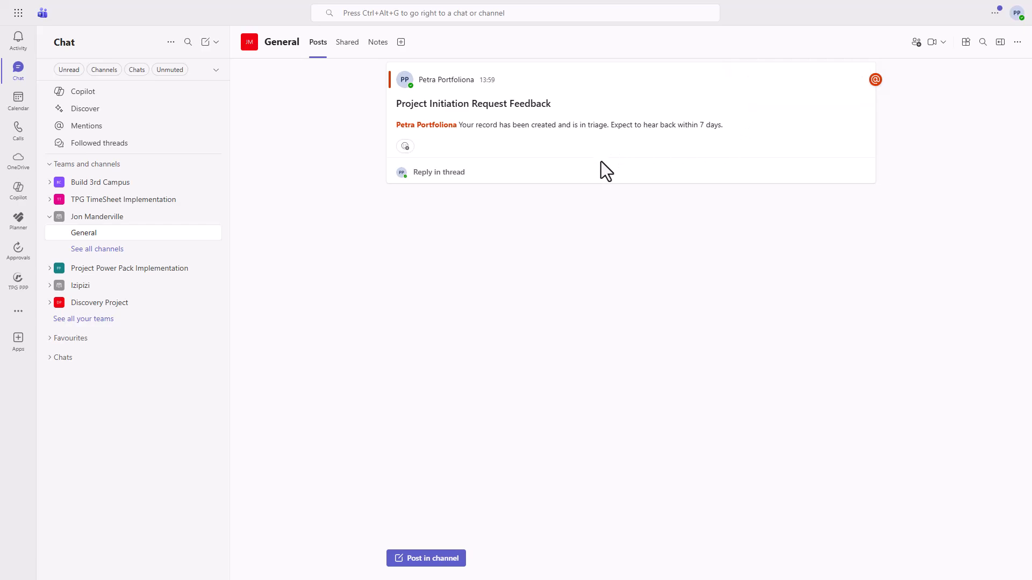
mouse_move(540, 150)
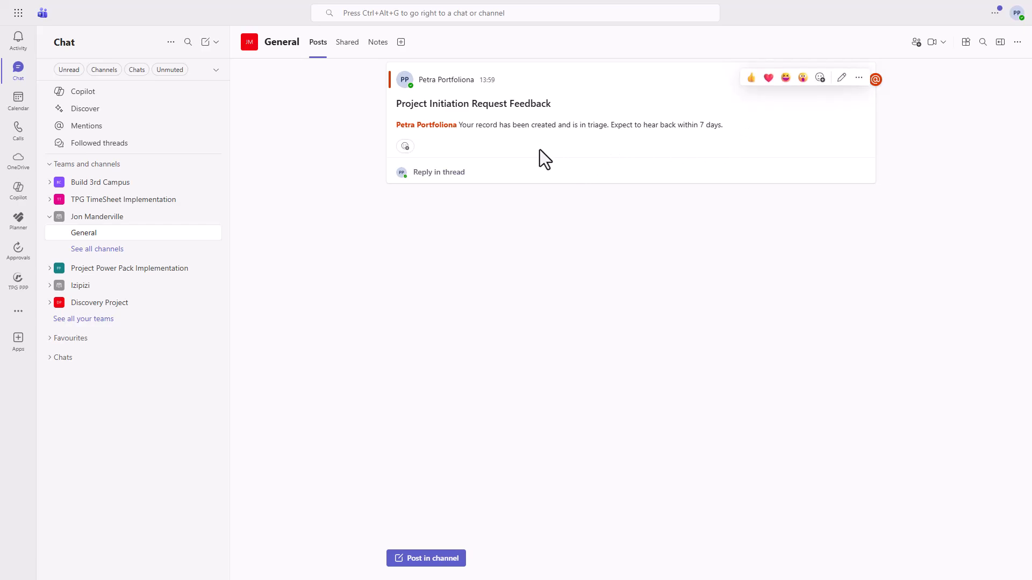
left_click(314, 9)
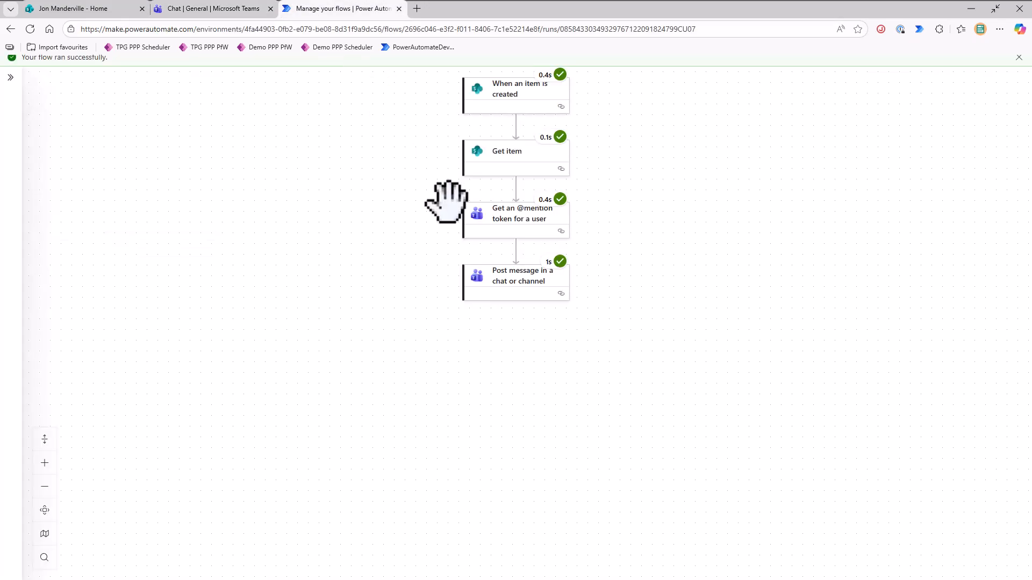